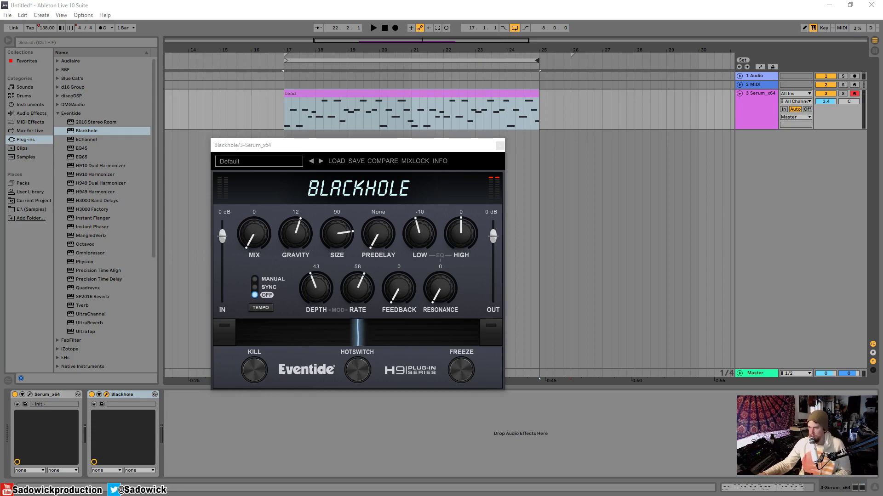
Step: Reposition the Blackhole plug-in window just below the Lead clip
{"action": "left_click_drag", "start_coordinate": [359, 152], "coordinate": [388, 159]}
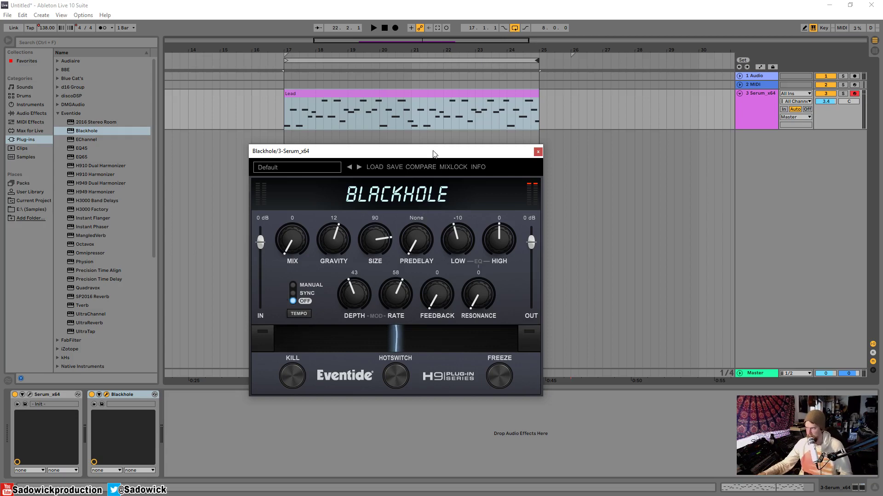
{"action": "mouse_move", "coordinate": [433, 153]}
{"action": "left_mouse_down"}
{"action": "mouse_move", "coordinate": [401, 136]}
{"action": "mouse_move", "coordinate": [419, 159]}
{"action": "left_mouse_up"}
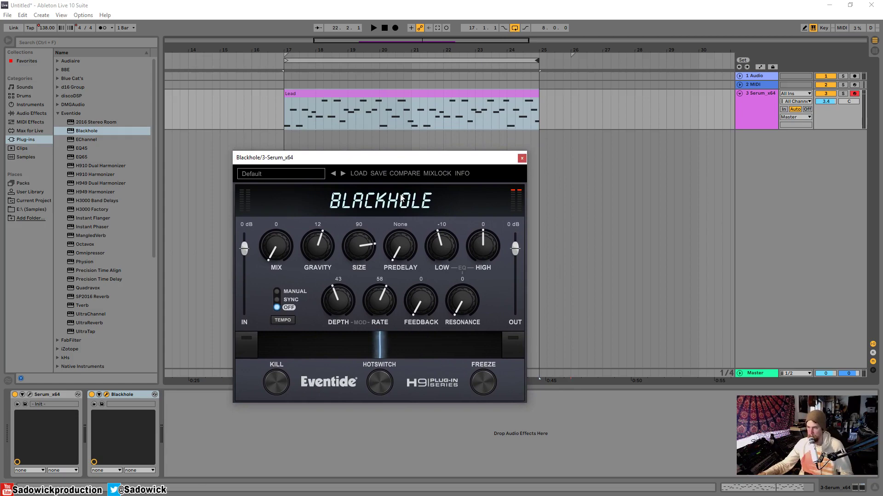
{"action": "mouse_move", "coordinate": [418, 159]}
{"action": "left_mouse_down"}
{"action": "mouse_move", "coordinate": [436, 123]}
{"action": "mouse_move", "coordinate": [426, 147]}
{"action": "left_mouse_up"}
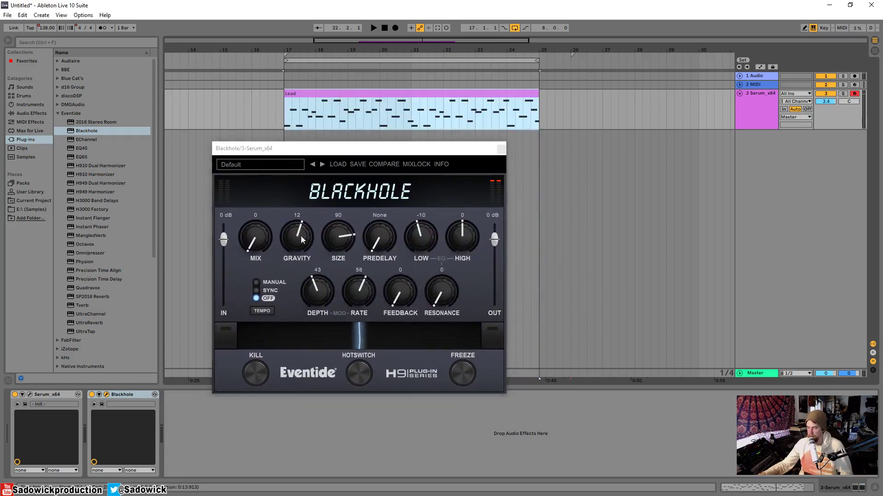
Step: Audition the Lead clip dry and again with Blackhole's Mix raised to 55
{"action": "key", "text": "space"}
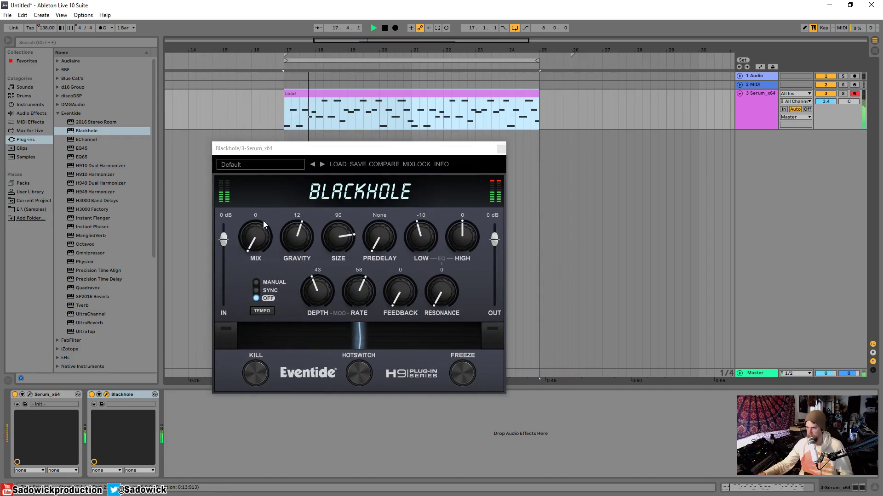
{"action": "key", "text": "space"}
{"action": "left_click_drag", "start_coordinate": [263, 221], "coordinate": [260, 177]}
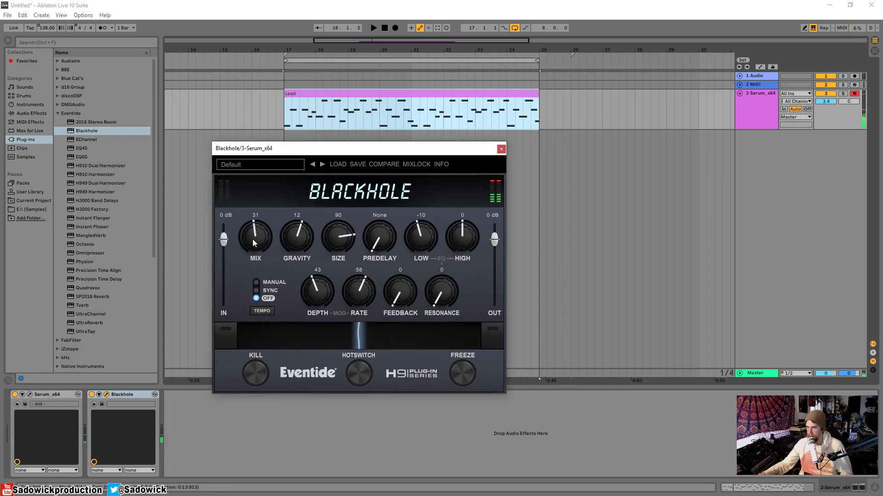
{"action": "left_click_drag", "start_coordinate": [255, 227], "coordinate": [255, 228]}
{"action": "key", "text": "space"}
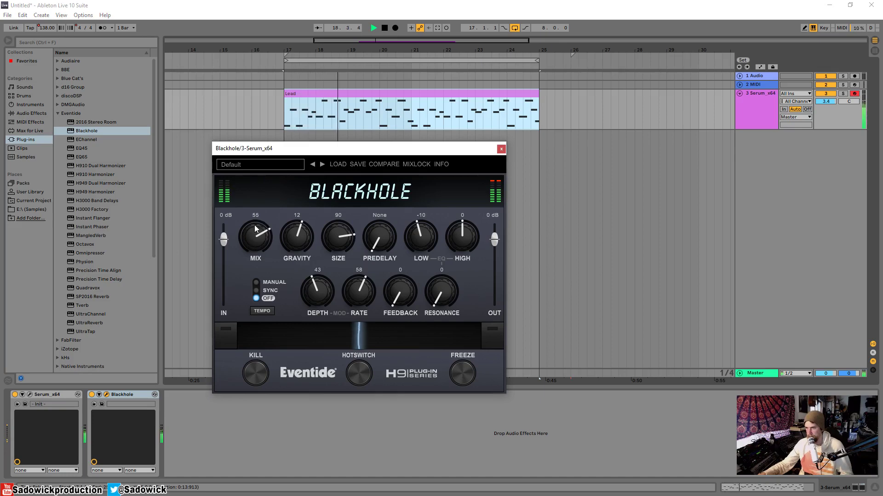
{"action": "key", "text": "space"}
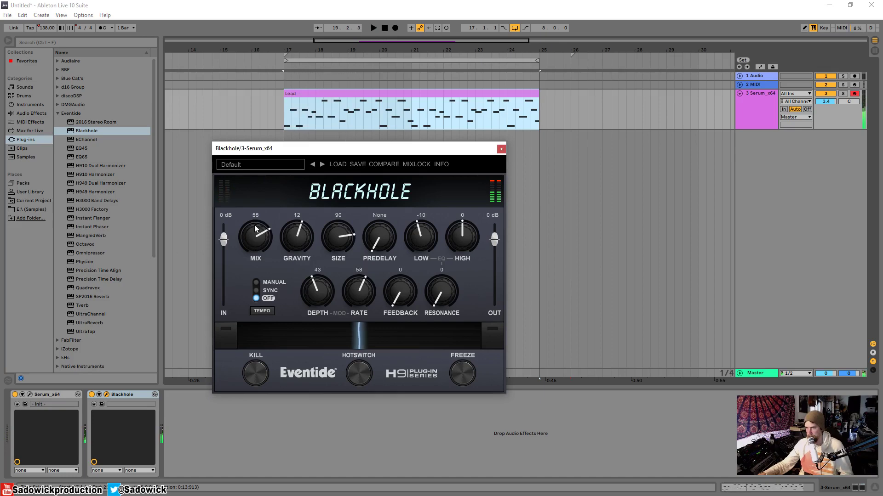
Step: Set Blackhole's Mix to 100, Gravity to 22 and Size to 99
{"action": "left_click_drag", "start_coordinate": [255, 225], "coordinate": [256, 202]}
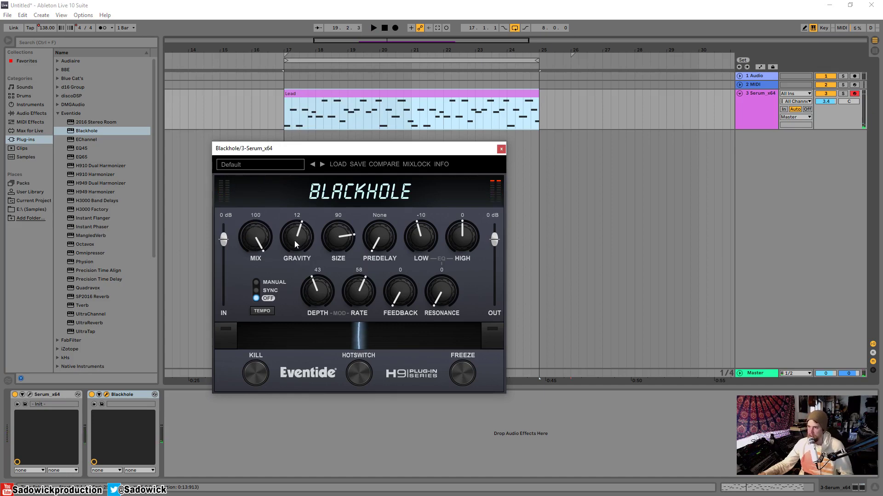
{"action": "left_click_drag", "start_coordinate": [302, 242], "coordinate": [343, 234]}
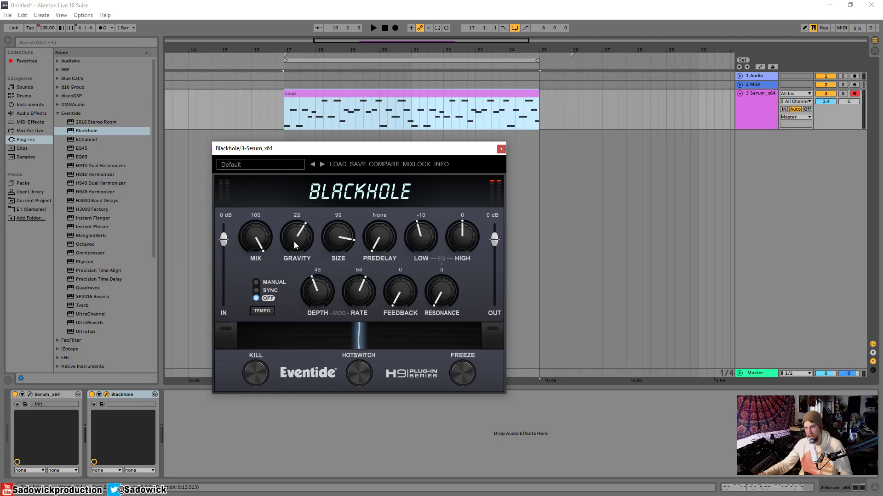
{"action": "left_click_drag", "start_coordinate": [260, 237], "coordinate": [284, 181]}
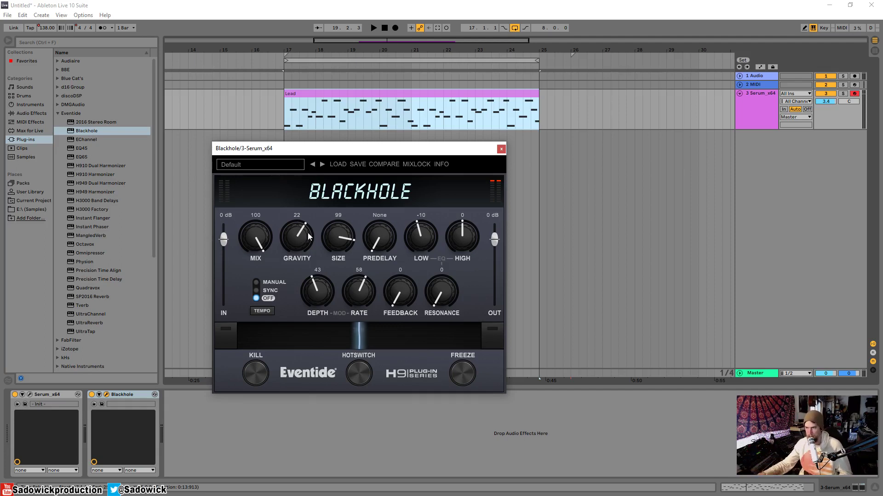
Step: Set Gravity to -63 and audition the Lead clip with it
{"action": "key", "text": "space"}
{"action": "left_click_drag", "start_coordinate": [295, 234], "coordinate": [296, 267]}
{"action": "key", "text": "space"}
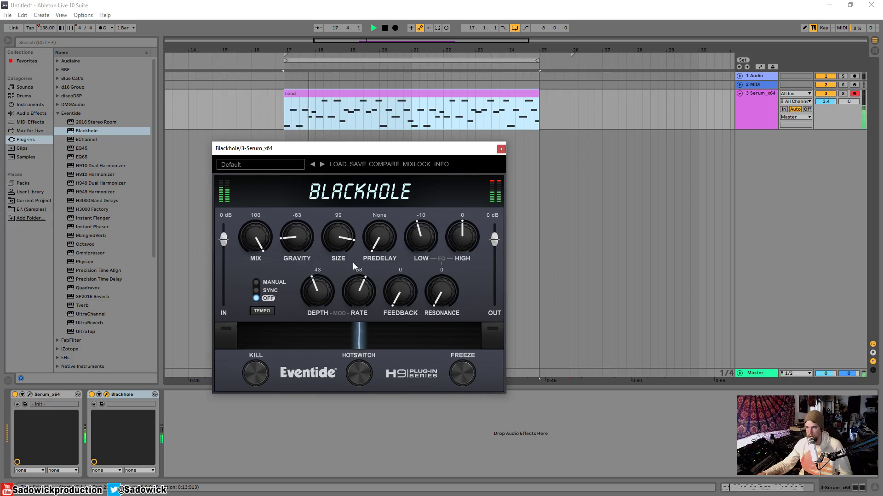
{"action": "key", "text": "space"}
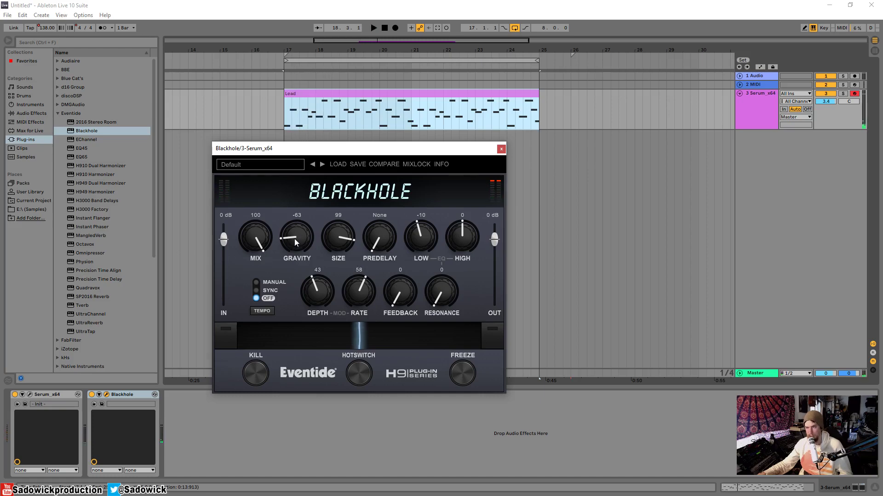
Step: Raise Gravity to 33 and Size to 120 and audition the Lead clip
{"action": "left_click_drag", "start_coordinate": [295, 238], "coordinate": [329, 200]}
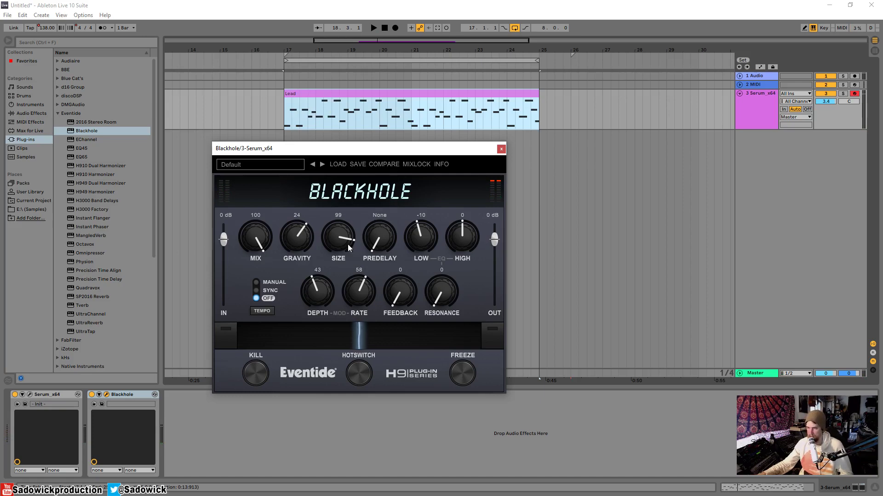
{"action": "scroll", "coordinate": [348, 248], "scroll_direction": "down", "scroll_amount": 4}
{"action": "scroll", "coordinate": [343, 246], "scroll_direction": "up", "scroll_amount": 5}
{"action": "key", "text": "space"}
{"action": "scroll", "coordinate": [297, 236], "scroll_direction": "up", "scroll_amount": 2}
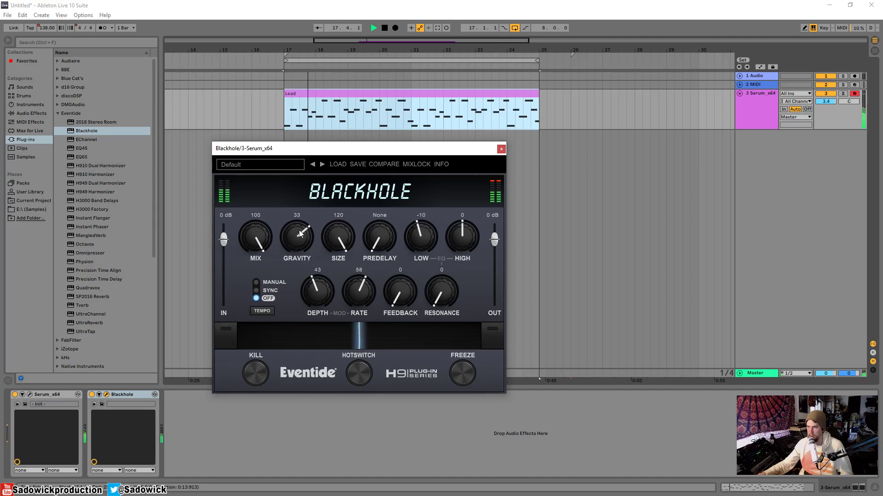
{"action": "key", "text": "space"}
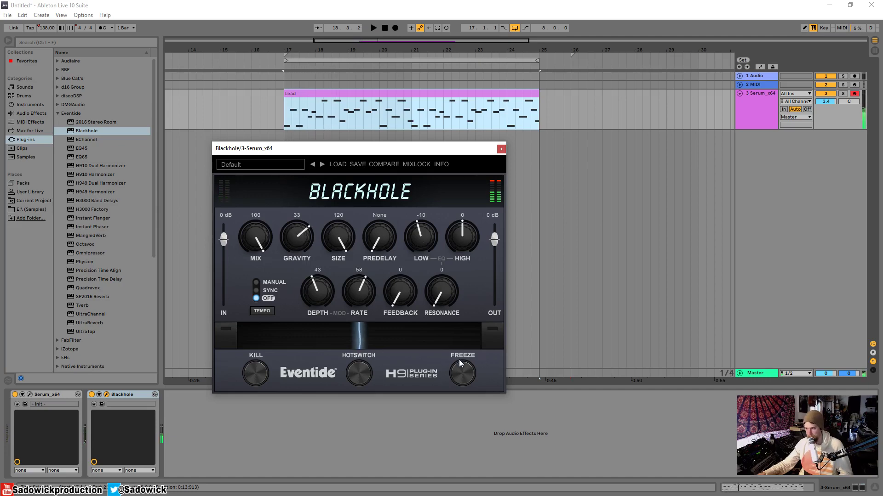
Step: Try the Kill switch, and set Size to 29 and Predelay to 328 mS
{"action": "left_click", "coordinate": [250, 360]}
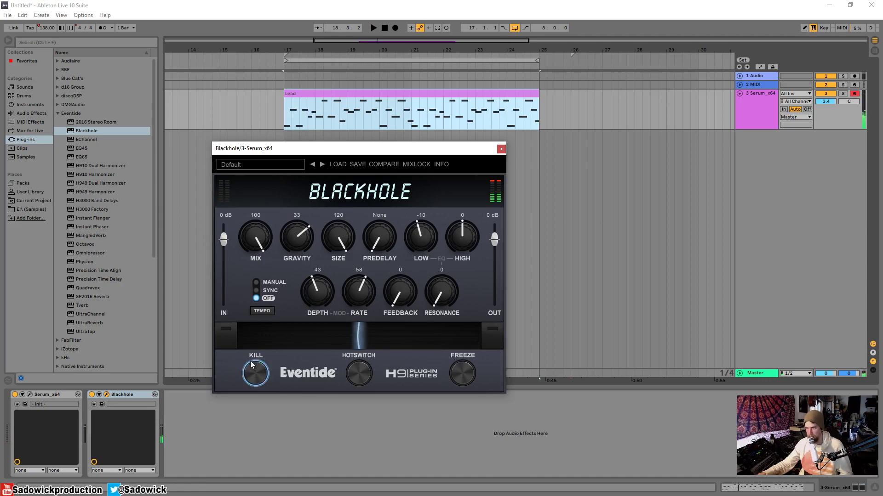
{"action": "key", "text": "space"}
{"action": "left_click_drag", "start_coordinate": [330, 239], "coordinate": [339, 335]}
{"action": "left_click_drag", "start_coordinate": [386, 247], "coordinate": [368, 234]}
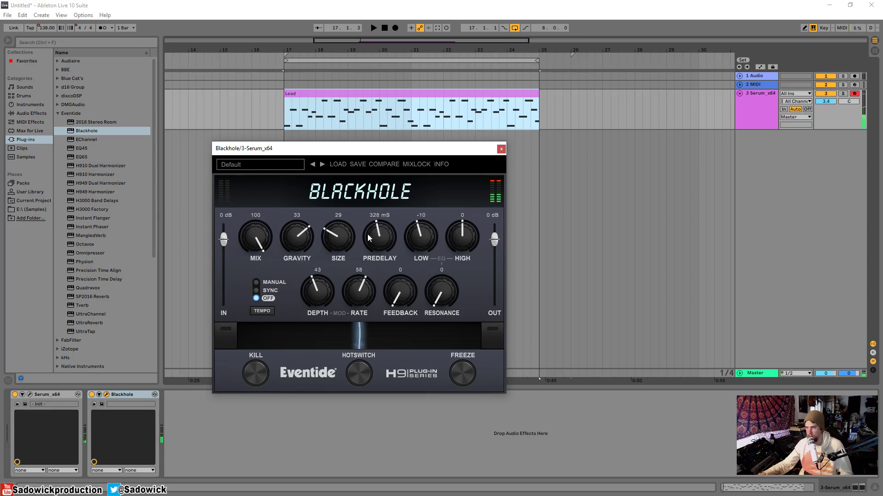
Step: Set Mix to 42 and lower Predelay to None while the Lead clip plays
{"action": "left_click_drag", "start_coordinate": [268, 253], "coordinate": [258, 301]}
{"action": "left_click_drag", "start_coordinate": [258, 236], "coordinate": [263, 242]}
{"action": "key", "text": "space"}
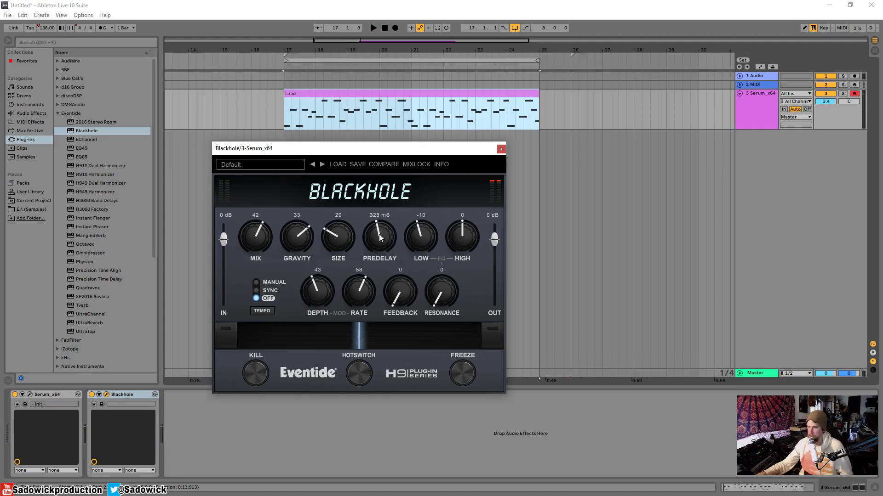
{"action": "key", "text": "space"}
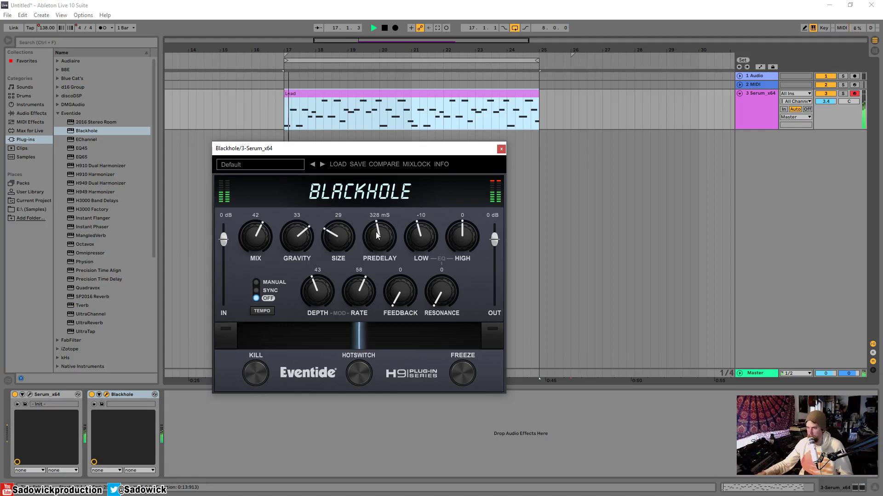
{"action": "left_click_drag", "start_coordinate": [377, 232], "coordinate": [384, 434]}
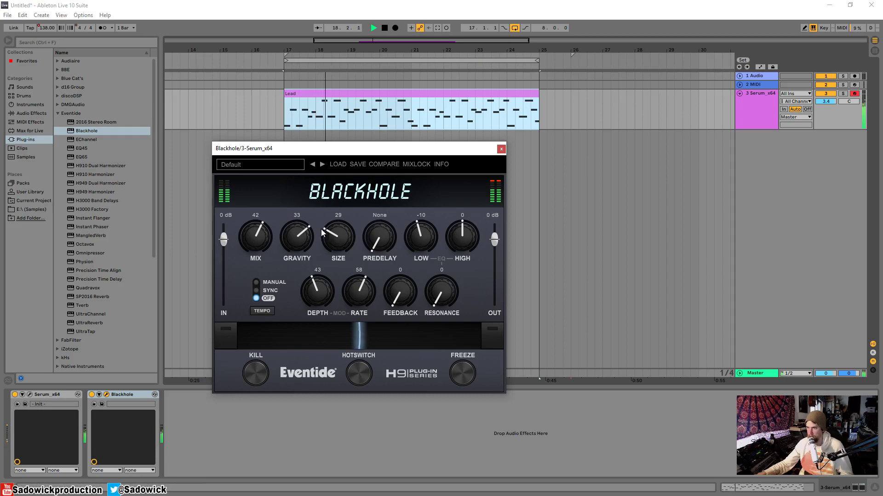
{"action": "key", "text": "space"}
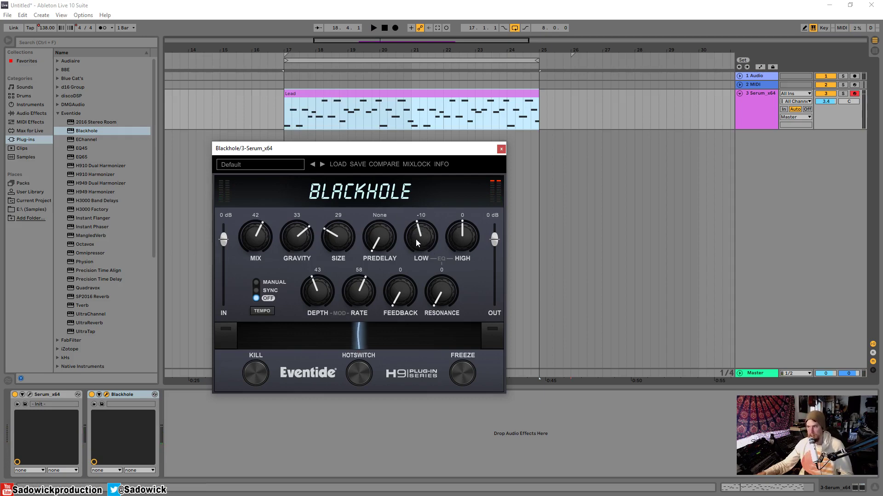
Step: Set the EQ to Low 25, High 20 and Resonance 73, with Mix at 100, while the Lead clip plays
{"action": "left_click_drag", "start_coordinate": [417, 243], "coordinate": [470, 291]}
{"action": "left_click_drag", "start_coordinate": [450, 241], "coordinate": [452, 216]}
{"action": "key", "text": "space"}
{"action": "left_click_drag", "start_coordinate": [442, 290], "coordinate": [450, 205]}
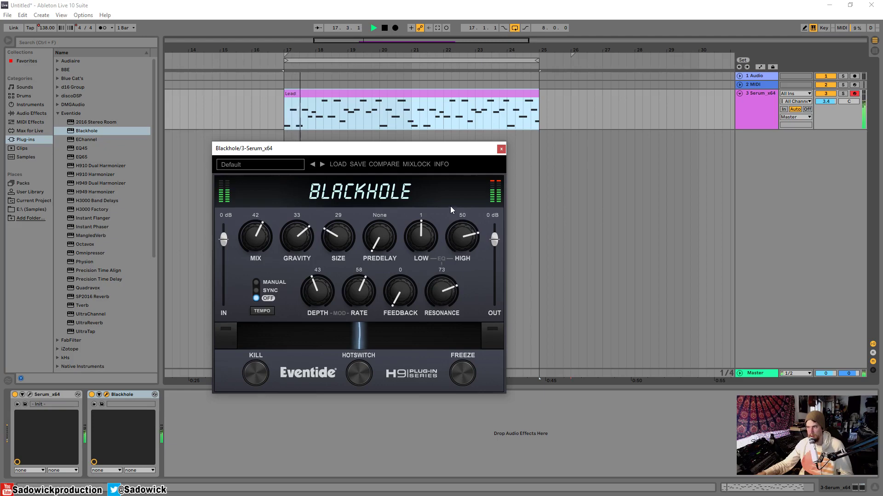
{"action": "left_click_drag", "start_coordinate": [462, 236], "coordinate": [430, 220]}
{"action": "left_click_drag", "start_coordinate": [255, 237], "coordinate": [262, 157]}
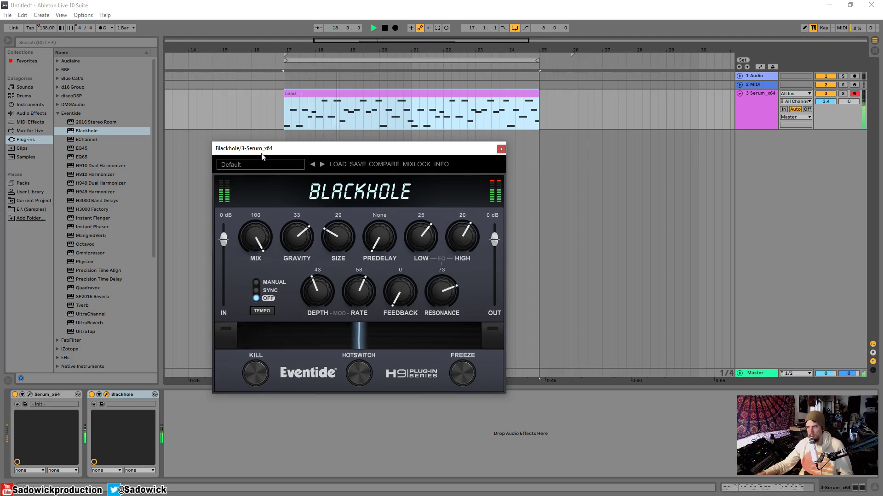
Step: Adjust the reverb EQ to Low -22, High 15 and Resonance 89 during playback
{"action": "left_click_drag", "start_coordinate": [462, 237], "coordinate": [462, 221]}
{"action": "left_click_drag", "start_coordinate": [424, 242], "coordinate": [418, 274]}
{"action": "left_click_drag", "start_coordinate": [461, 238], "coordinate": [448, 278]}
{"action": "left_click_drag", "start_coordinate": [460, 257], "coordinate": [457, 245]}
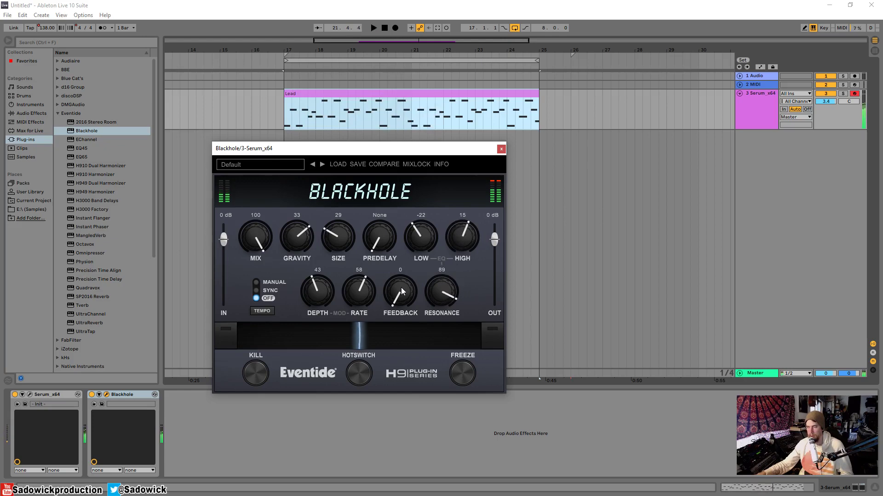
Step: Set Feedback to 62, Low to -1, Size to 60 and Gravity to 14 while auditioning, and stop playback
{"action": "left_click_drag", "start_coordinate": [401, 288], "coordinate": [418, 213]}
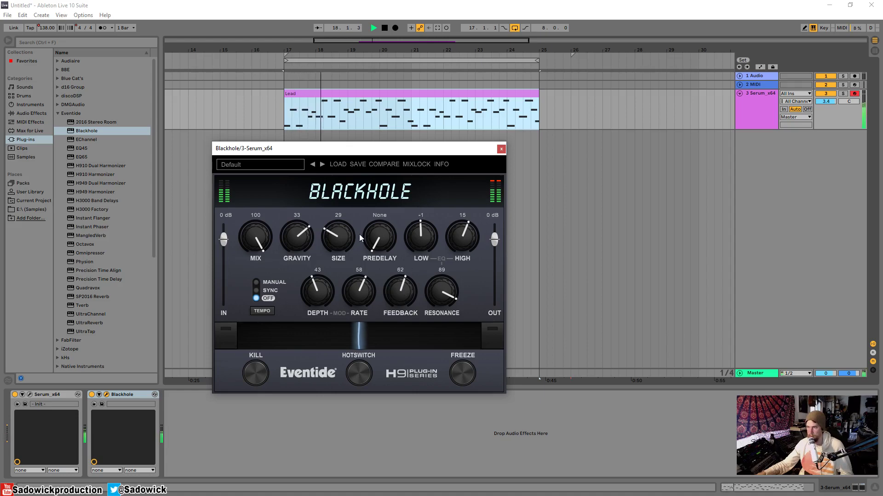
{"action": "left_click_drag", "start_coordinate": [351, 236], "coordinate": [297, 254]}
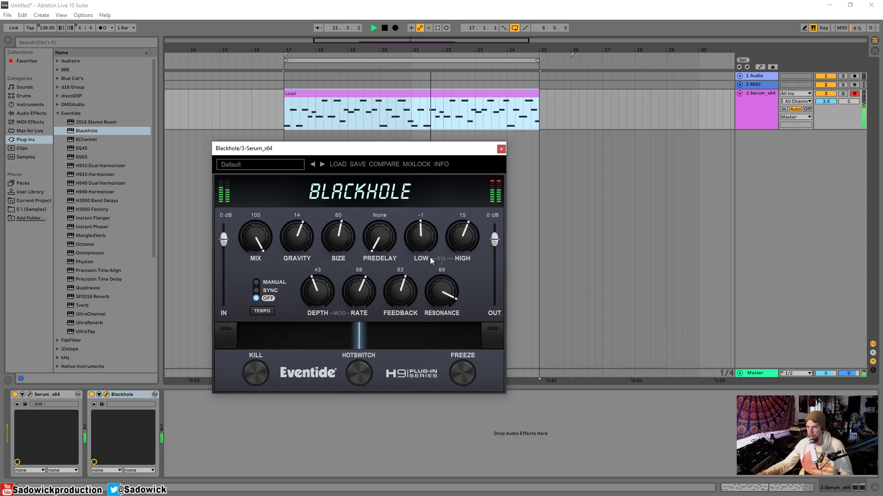
{"action": "key", "text": "space"}
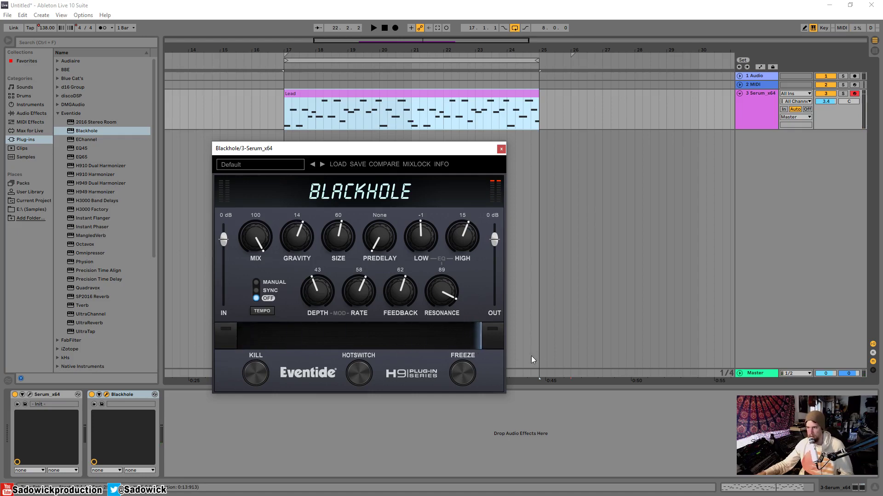
Step: Program the ribbon to sweep Size from 16 at its left end to 76 at its right end
{"action": "left_click", "coordinate": [490, 334]}
{"action": "left_click", "coordinate": [501, 342]}
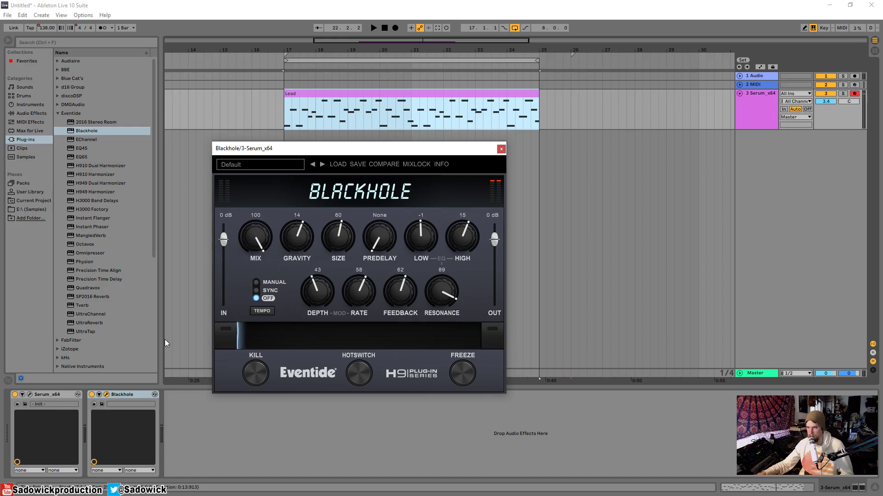
{"action": "left_click_drag", "start_coordinate": [334, 263], "coordinate": [365, 306]}
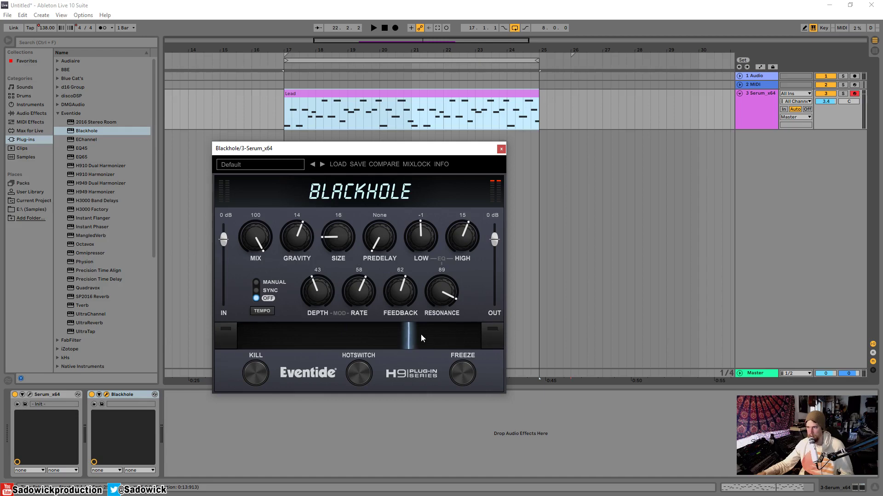
{"action": "left_click", "coordinate": [491, 330]}
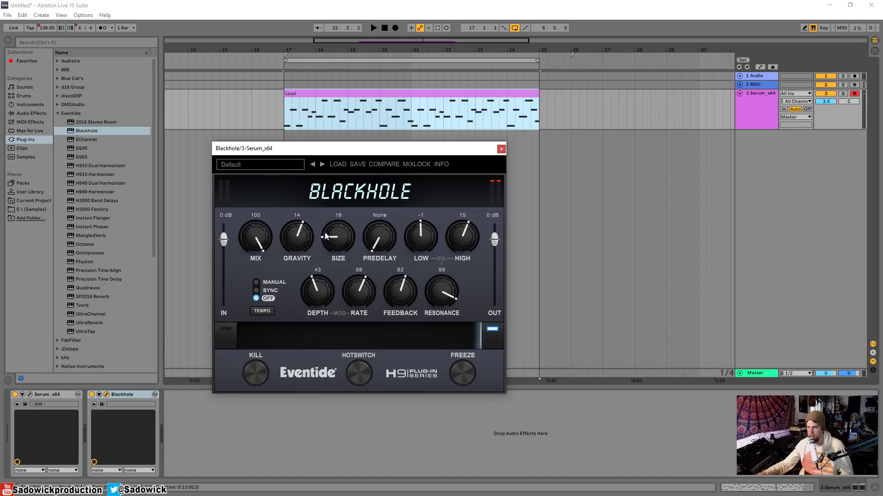
{"action": "left_click_drag", "start_coordinate": [330, 213], "coordinate": [349, 171]}
{"action": "left_click_drag", "start_coordinate": [457, 336], "coordinate": [174, 320]}
Step: Play the Lead clip and sweep the ribbon back to its left end to hear the Size change
{"action": "key", "text": "space"}
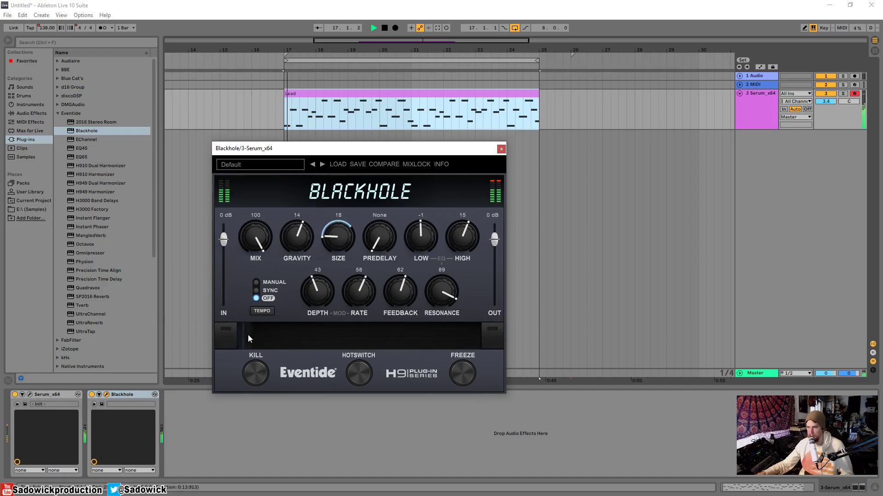
{"action": "left_click_drag", "start_coordinate": [248, 335], "coordinate": [221, 335]}
{"action": "key", "text": "space"}
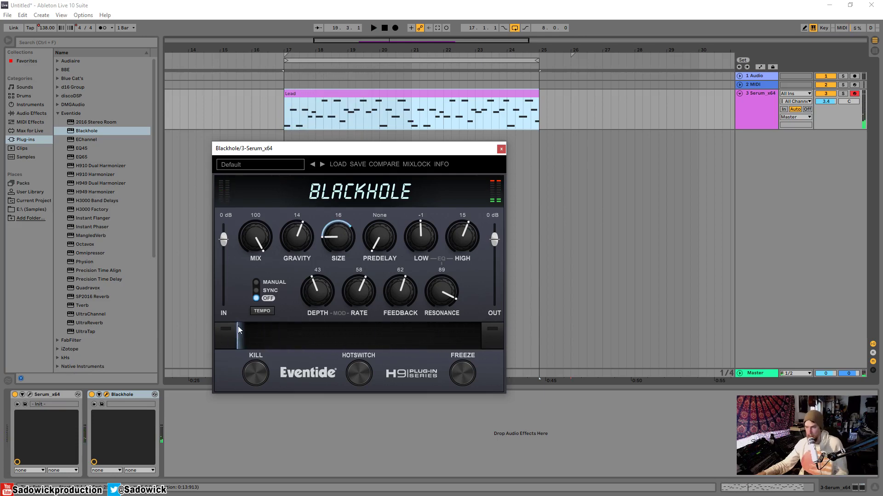
Step: Program the ribbon's right end to set High to 49 as well, and audition the ribbon
{"action": "left_click", "coordinate": [493, 337]}
{"action": "left_click_drag", "start_coordinate": [456, 235], "coordinate": [464, 214]}
{"action": "mouse_move", "coordinate": [481, 327]}
{"action": "left_mouse_down"}
{"action": "mouse_move", "coordinate": [231, 339]}
{"action": "mouse_move", "coordinate": [485, 330]}
{"action": "left_mouse_up"}
{"action": "key", "text": "space"}
{"action": "key", "text": "space"}
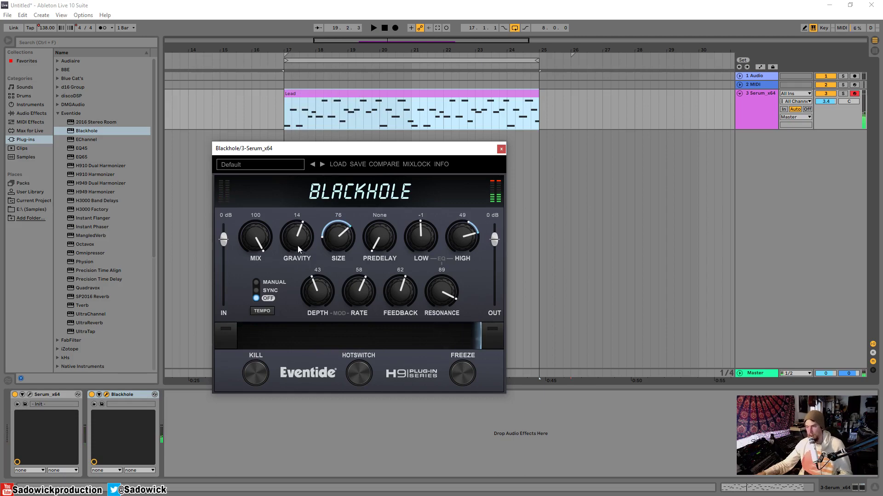
Step: Raise Gravity to 88 while the Lead clip plays through the ribbon-controlled reverb
{"action": "left_click_drag", "start_coordinate": [305, 243], "coordinate": [309, 238]}
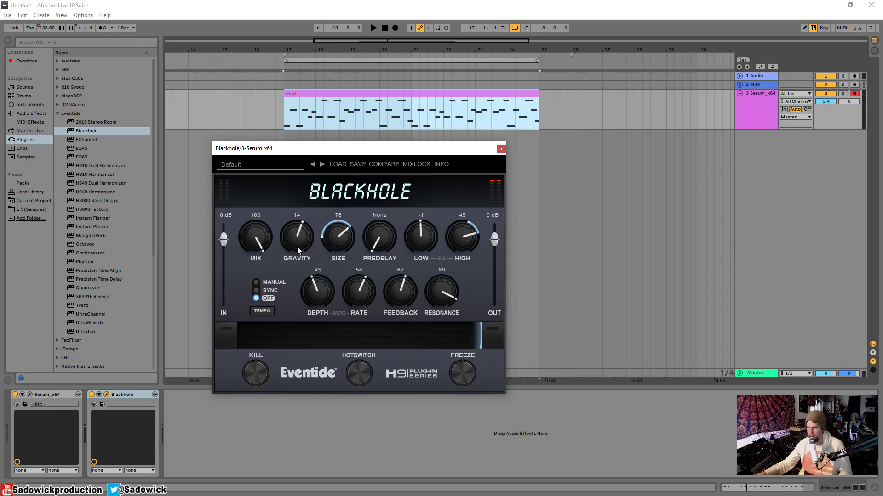
{"action": "key", "text": "space"}
{"action": "left_click_drag", "start_coordinate": [311, 243], "coordinate": [303, 193]}
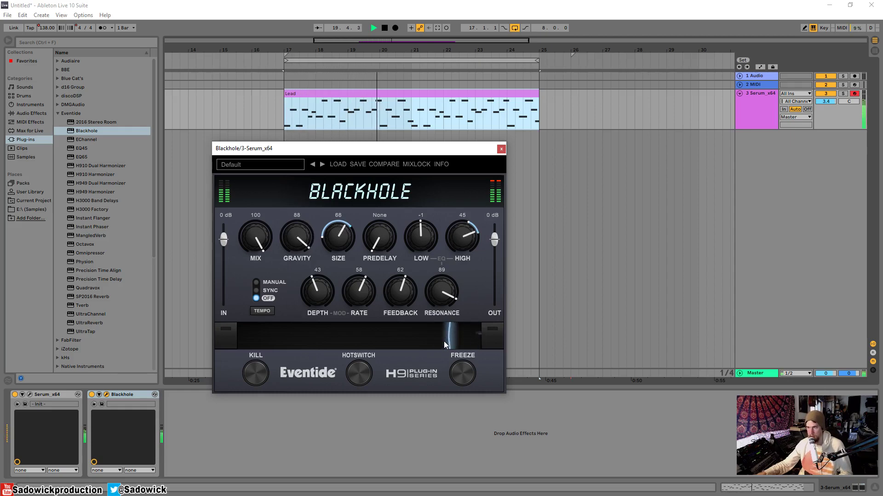
Step: Sweep the ribbon to its left end, stop playback and restore the Default preset
{"action": "left_click_drag", "start_coordinate": [443, 342], "coordinate": [211, 376]}
{"action": "key", "text": "space"}
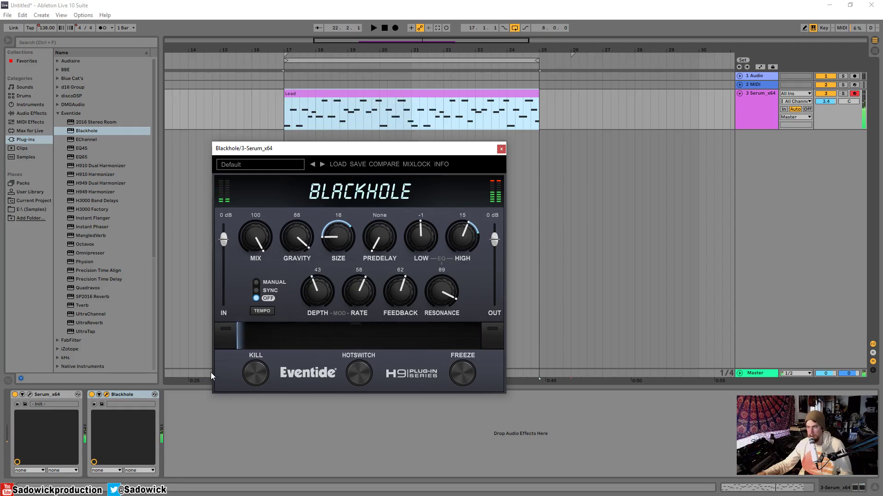
{"action": "left_click", "coordinate": [322, 164]}
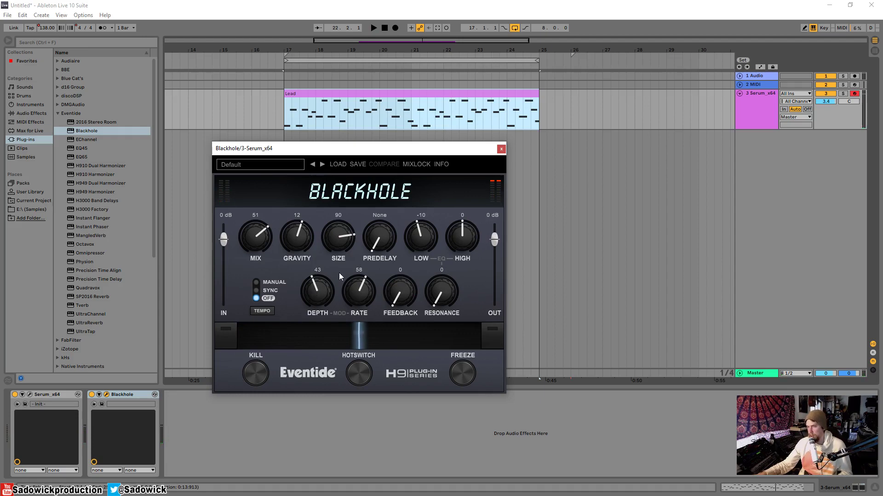
Step: Set Mix to 100, modulation Depth to 69 and Rate to 84 while auditioning the Lead clip
{"action": "left_click_drag", "start_coordinate": [255, 236], "coordinate": [255, 209]}
{"action": "key", "text": "space"}
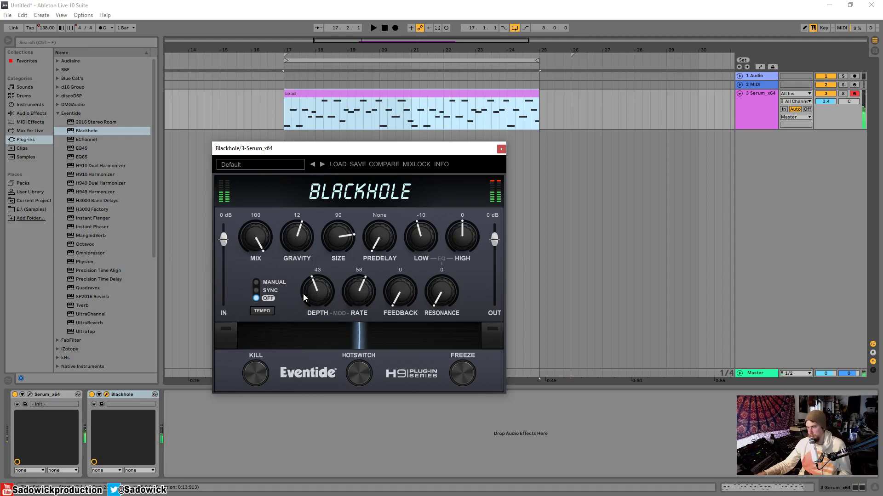
{"action": "double_click", "coordinate": [319, 289]}
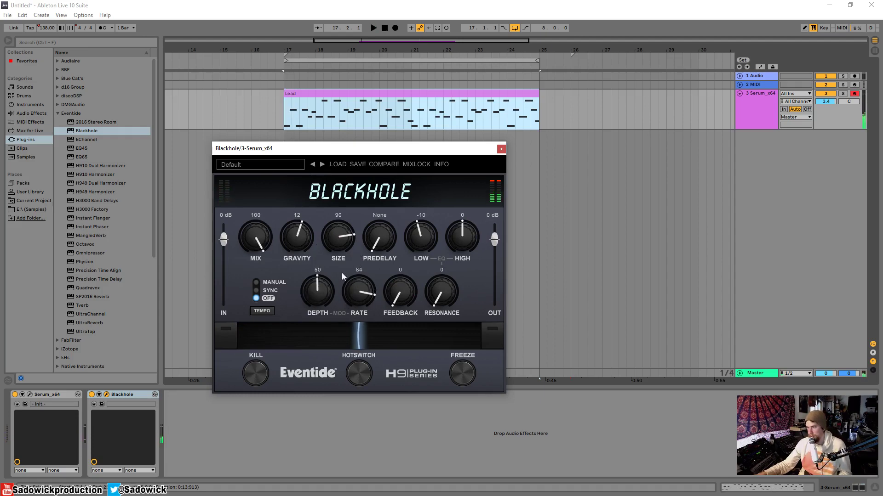
{"action": "key", "text": "space"}
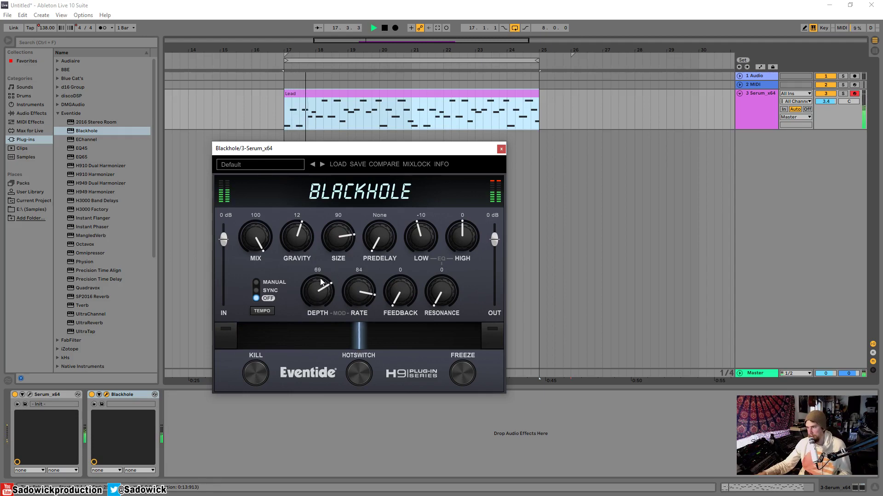
{"action": "key", "text": "space"}
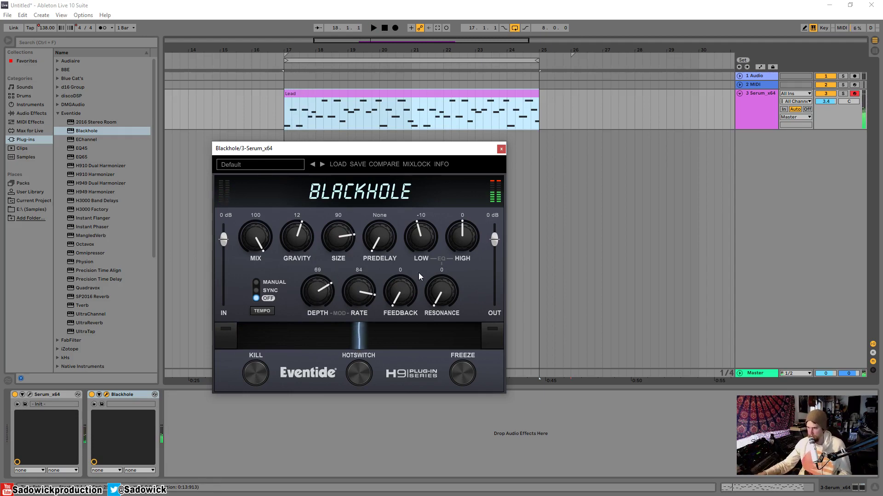
Step: Lower Size to 38 and Mix to 42 while auditioning the Lead clip, and stop playback
{"action": "left_click_drag", "start_coordinate": [349, 228], "coordinate": [338, 263]}
{"action": "key", "text": "space"}
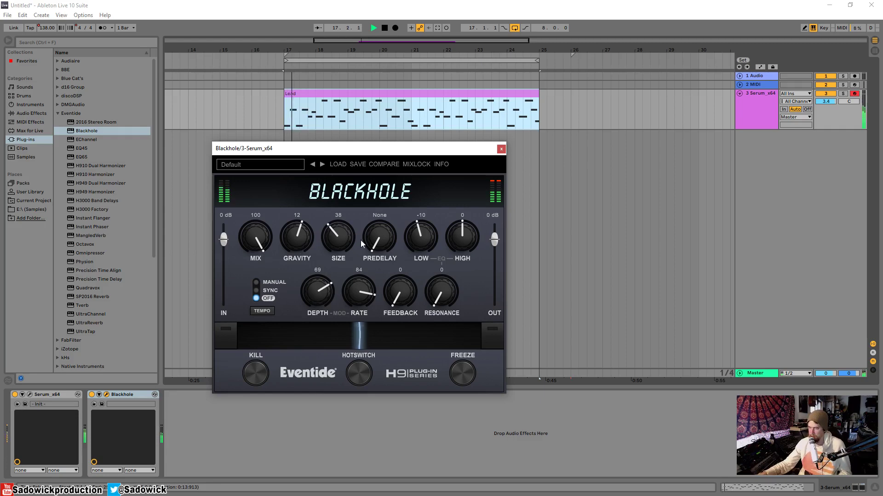
{"action": "left_click_drag", "start_coordinate": [250, 236], "coordinate": [251, 292]}
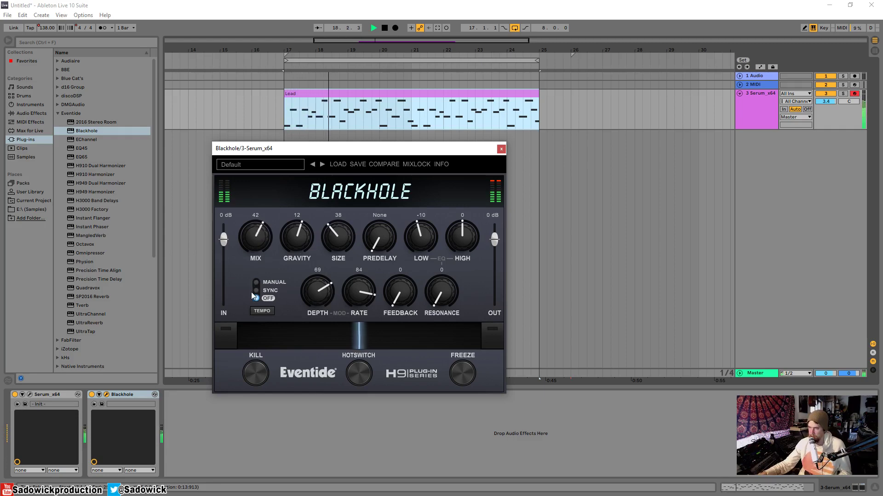
{"action": "key", "text": "space"}
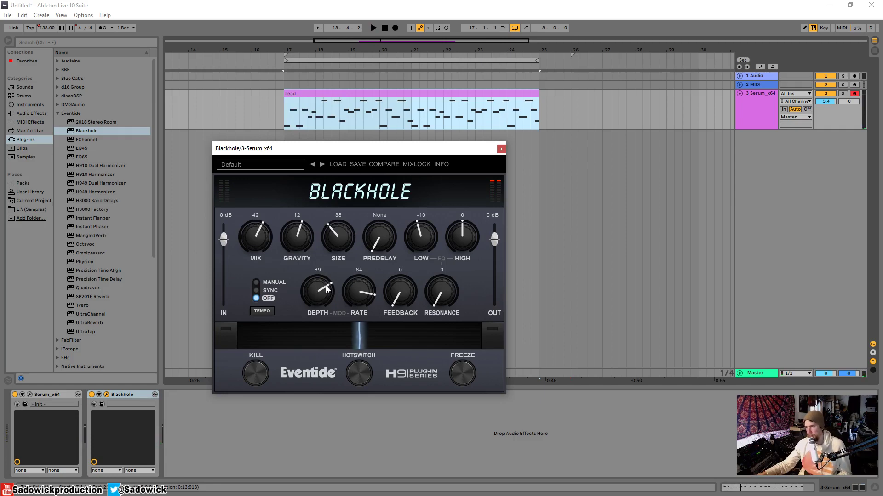
Step: Zero the modulation Depth and Rate, and play the clip with Size raised to 67 and Mix to 100
{"action": "left_click_drag", "start_coordinate": [326, 288], "coordinate": [357, 346]}
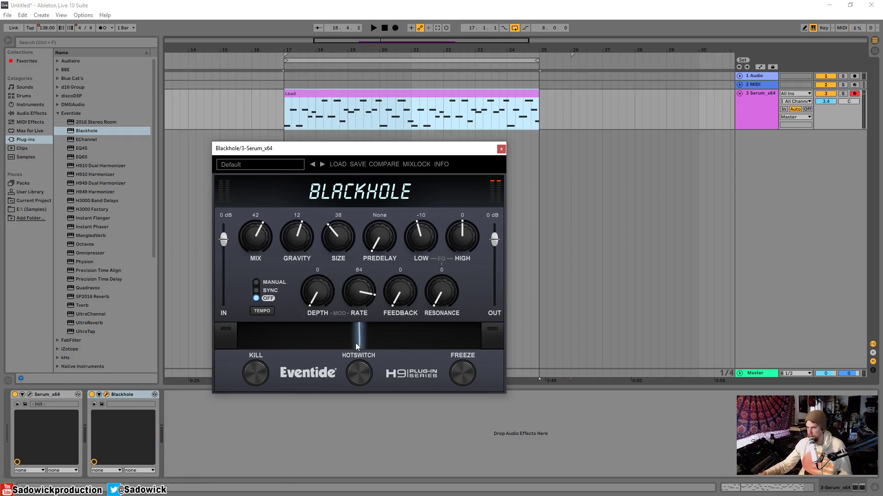
{"action": "left_click_drag", "start_coordinate": [358, 292], "coordinate": [358, 317]}
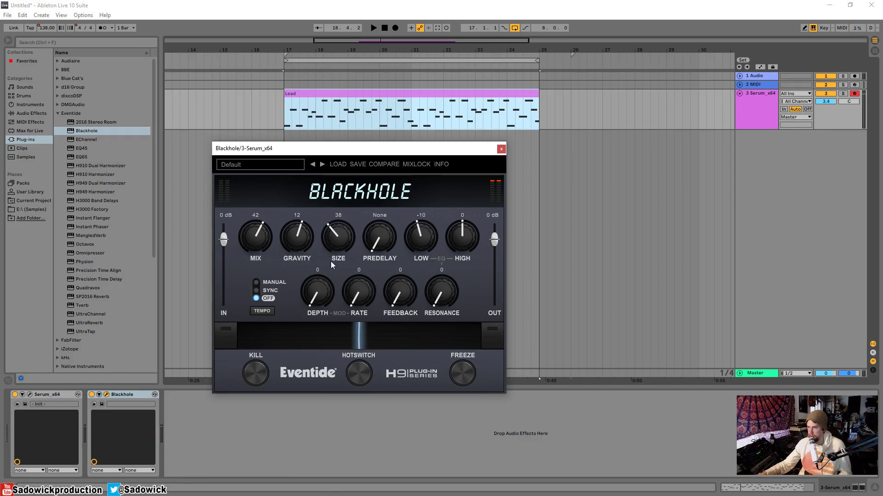
{"action": "key", "text": "space"}
{"action": "left_click_drag", "start_coordinate": [338, 237], "coordinate": [338, 220]}
{"action": "left_click_drag", "start_coordinate": [256, 236], "coordinate": [255, 211]}
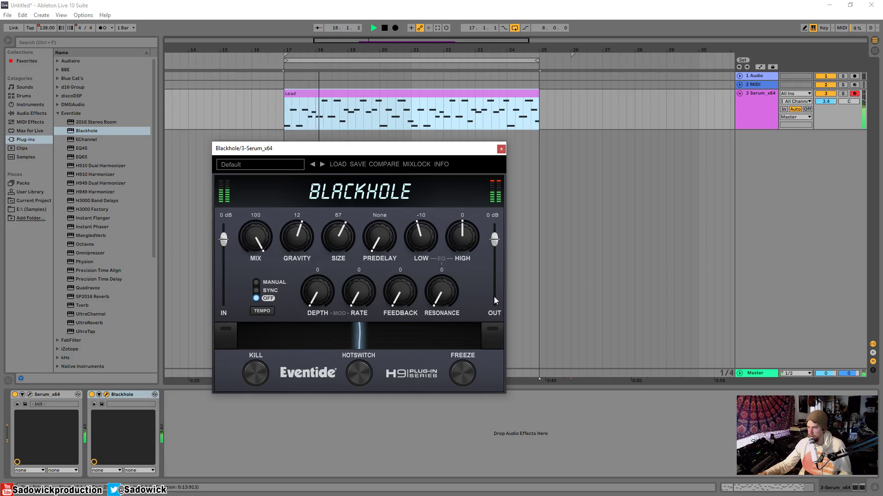
Step: Hold the reverb tail with Freeze, dip the output level to -60 dB and back to 0 dB, and release Freeze
{"action": "left_click", "coordinate": [462, 373]}
{"action": "key", "text": "space"}
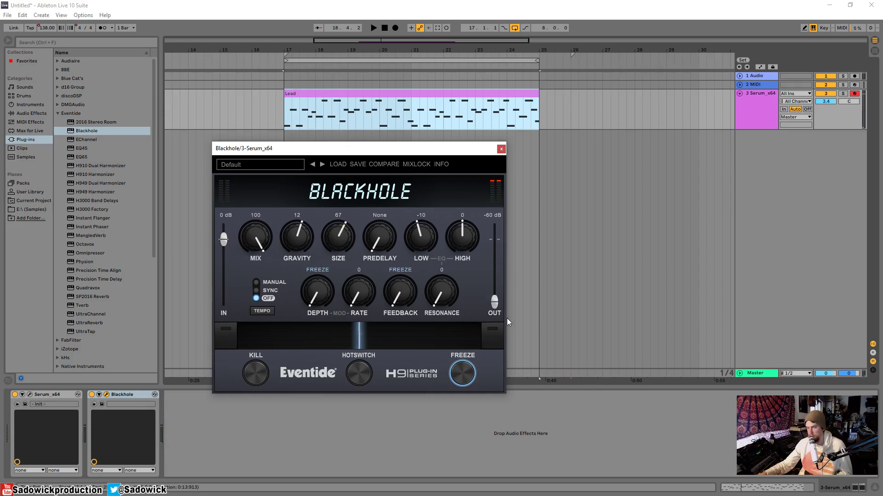
{"action": "double_click", "coordinate": [495, 303]}
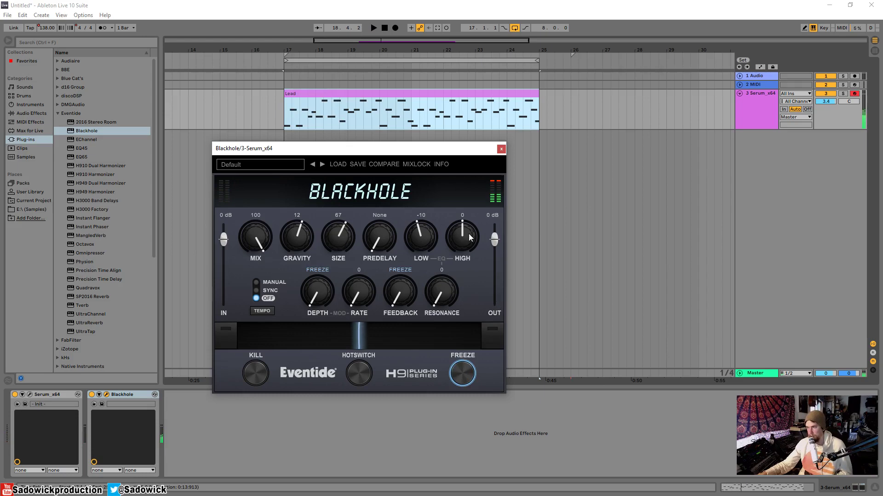
{"action": "left_click", "coordinate": [464, 375]}
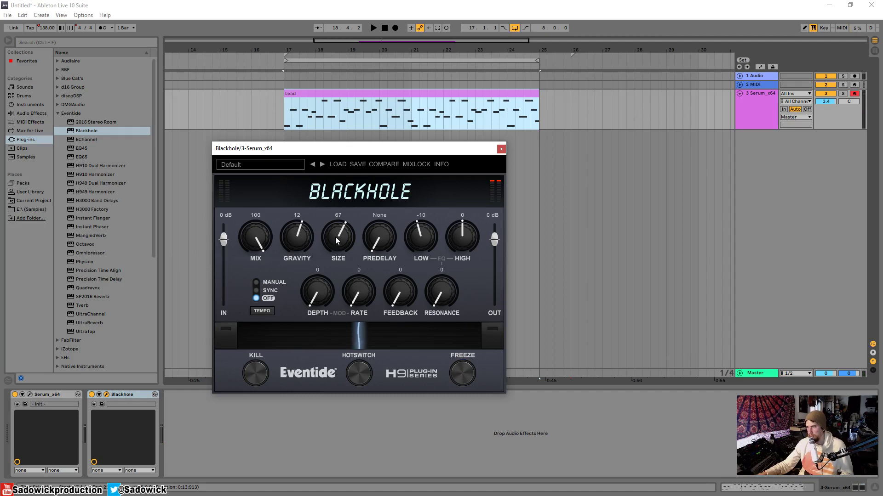
Step: Lower Size to -10, audition the clip briefly and reposition the Blackhole window
{"action": "left_click_drag", "start_coordinate": [335, 236], "coordinate": [329, 404]}
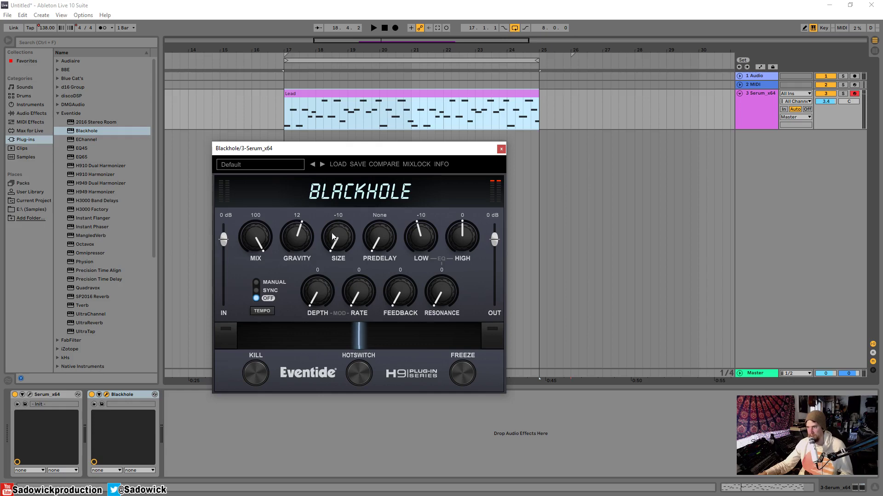
{"action": "key", "text": "space"}
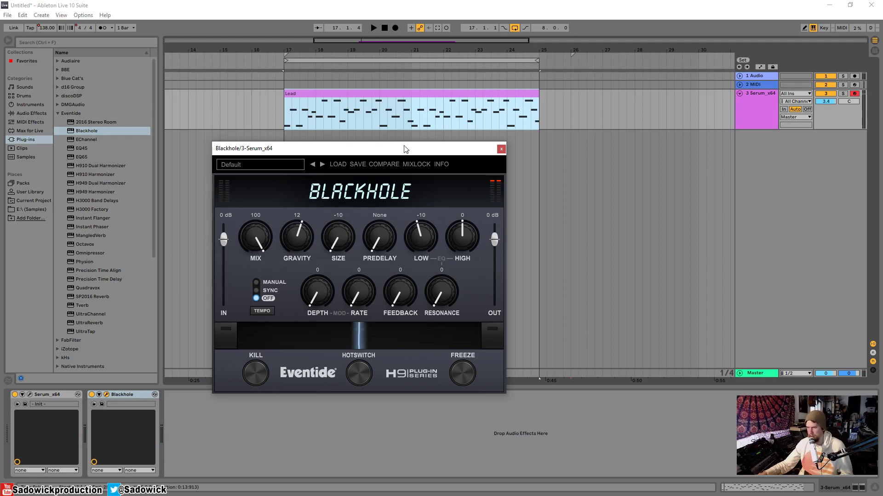
{"action": "left_click_drag", "start_coordinate": [405, 148], "coordinate": [442, 133]}
Step: Play the clip while setting Gravity to 42, Predelay to 213 ms and Mix to 33, and stop playback
{"action": "key", "text": "space"}
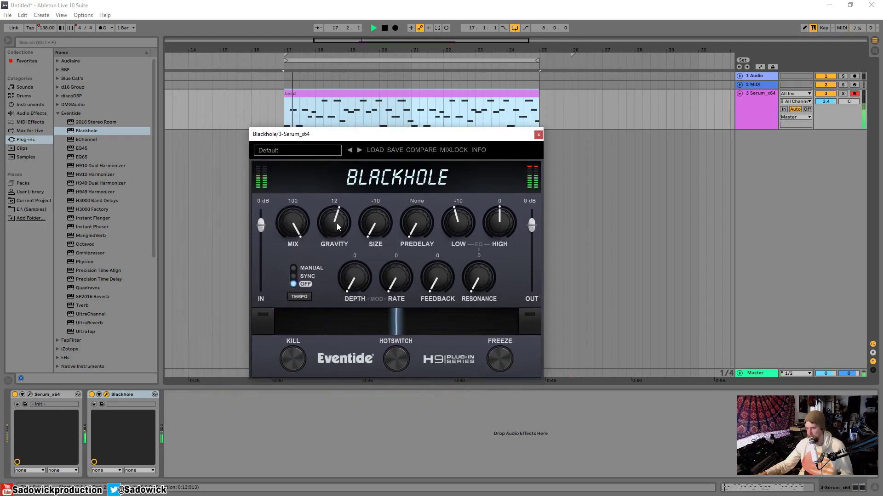
{"action": "left_click_drag", "start_coordinate": [339, 224], "coordinate": [339, 202]}
{"action": "left_click_drag", "start_coordinate": [422, 227], "coordinate": [420, 188]}
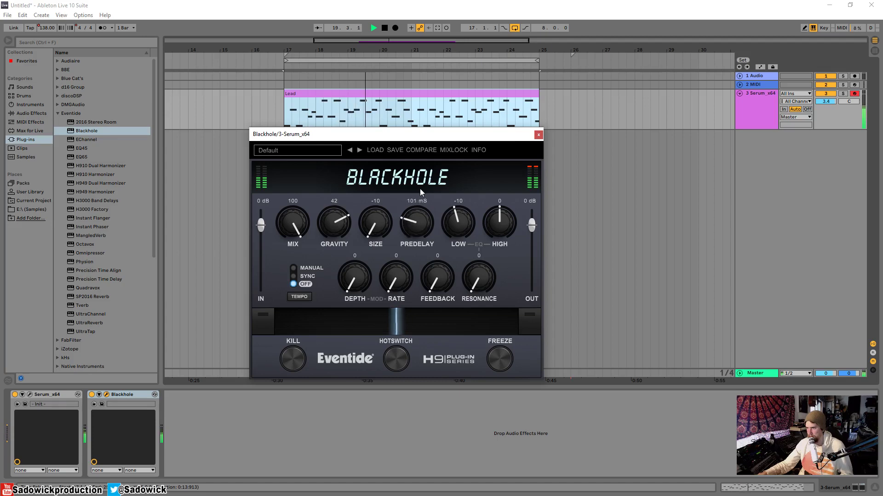
{"action": "left_click_drag", "start_coordinate": [289, 223], "coordinate": [285, 287]}
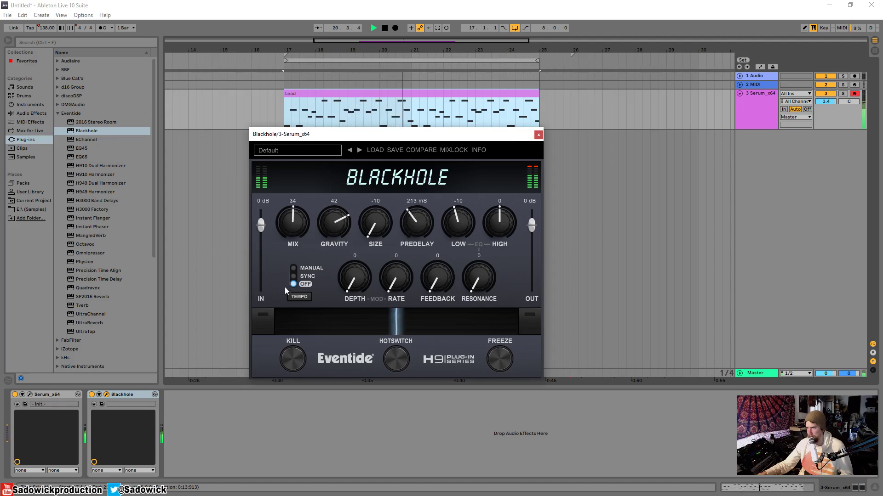
{"action": "key", "text": "space"}
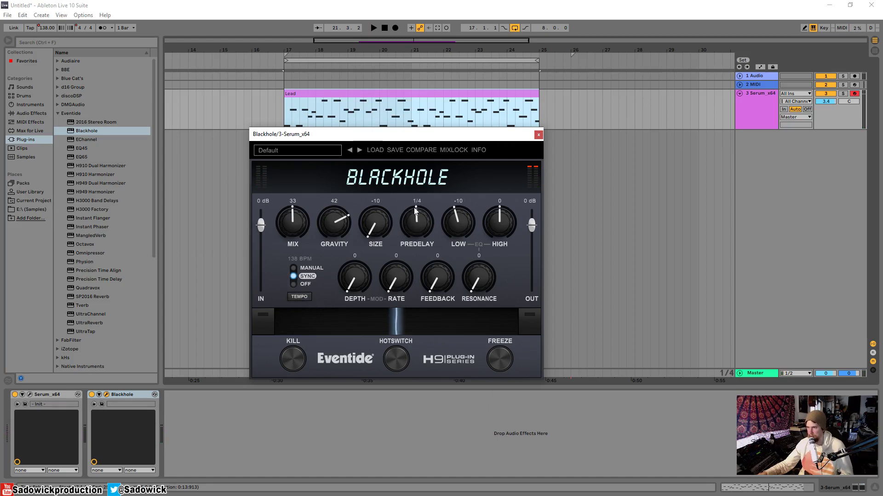
Step: Sync the reverb to the project tempo, set Predelay to 1/16 and play the clip
{"action": "left_click_drag", "start_coordinate": [414, 208], "coordinate": [413, 227]}
{"action": "left_click_drag", "start_coordinate": [408, 139], "coordinate": [421, 130]}
{"action": "key", "text": "space"}
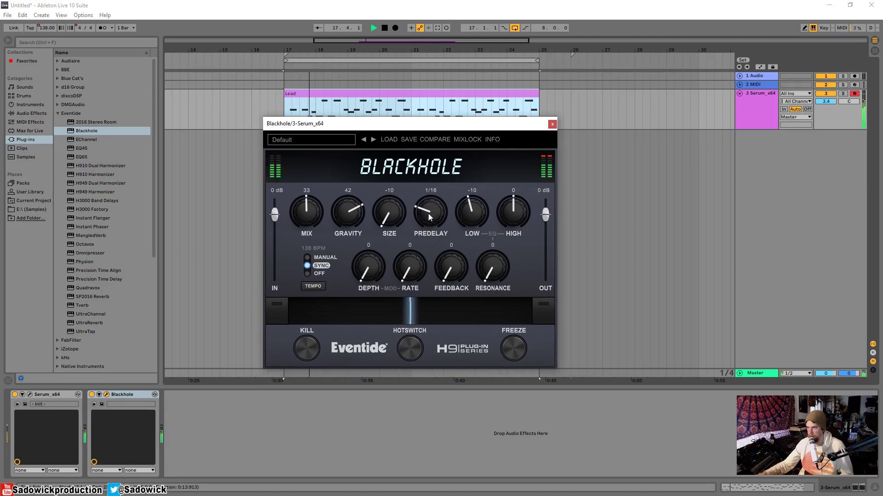
Step: Set Predelay to 1/8 Triplet and Gravity to 12, trying Size at -4 before returning it to -10
{"action": "mouse_move", "coordinate": [430, 215]}
{"action": "left_mouse_down"}
{"action": "mouse_move", "coordinate": [430, 203]}
{"action": "mouse_move", "coordinate": [431, 226]}
{"action": "left_mouse_up"}
{"action": "left_click_drag", "start_coordinate": [393, 220], "coordinate": [394, 216]}
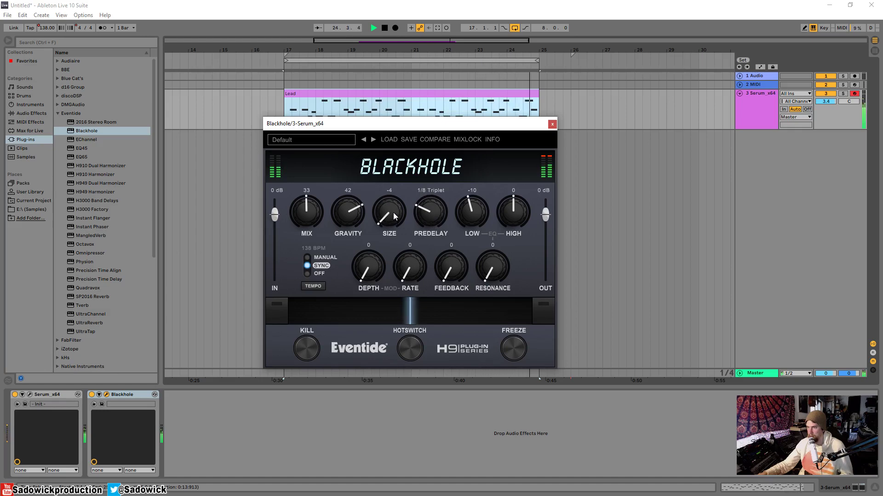
{"action": "left_click_drag", "start_coordinate": [290, 215], "coordinate": [292, 186]}
{"action": "left_click_drag", "start_coordinate": [388, 211], "coordinate": [307, 277]}
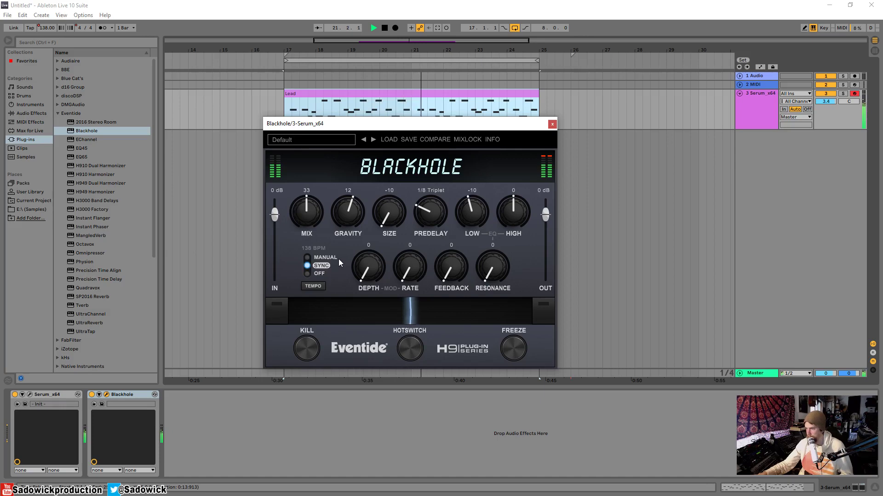
{"action": "key", "text": "space"}
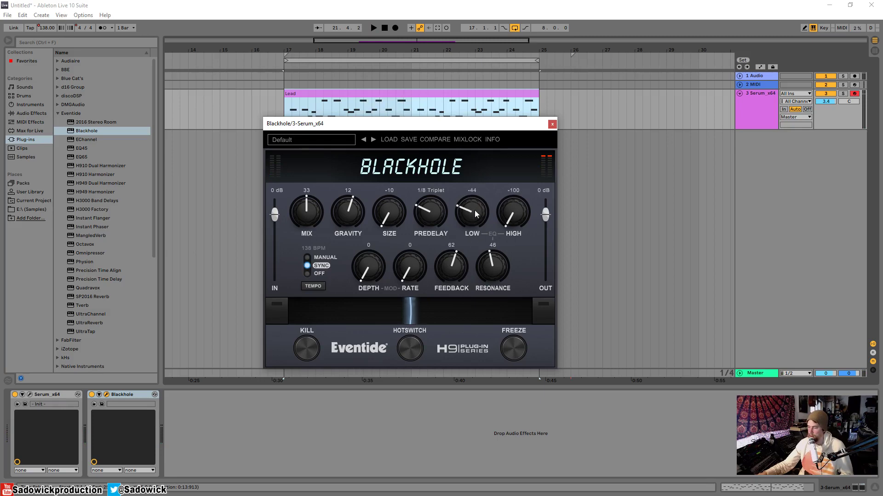
Step: Set Feedback to 62, Resonance to 46, High to -100 and Low to -13, and play the clip
{"action": "left_click_drag", "start_coordinate": [475, 211], "coordinate": [474, 189]}
{"action": "key", "text": "space"}
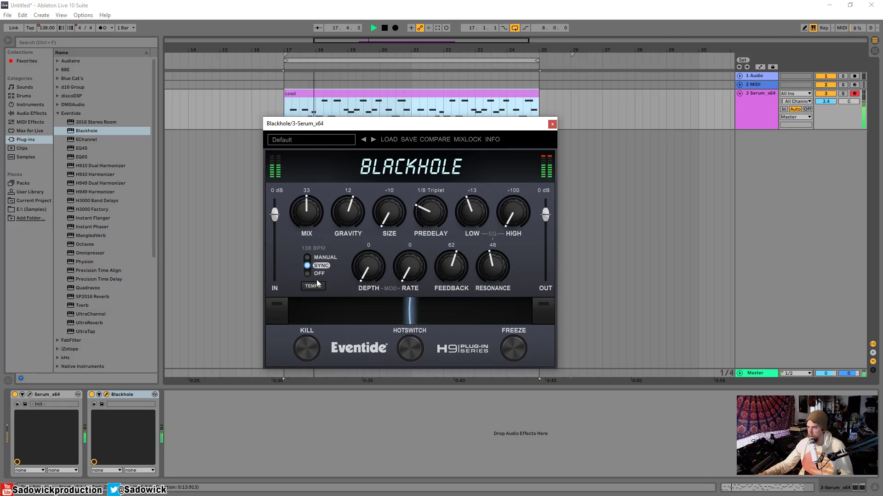
{"action": "left_click_drag", "start_coordinate": [393, 218], "coordinate": [389, 255]}
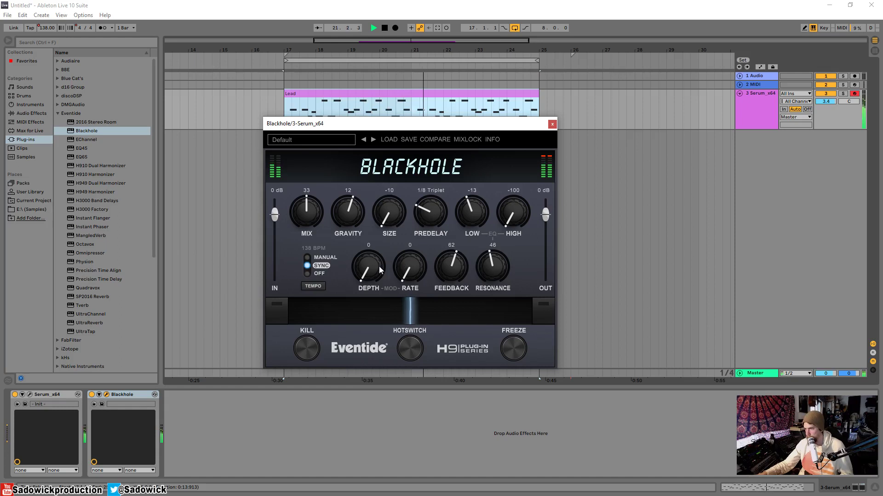
Step: Raise modulation Depth to 69 and Rate to 81, and set Mix to 100 during playback
{"action": "left_click_drag", "start_coordinate": [368, 266], "coordinate": [367, 216]}
{"action": "left_click_drag", "start_coordinate": [409, 266], "coordinate": [412, 188]}
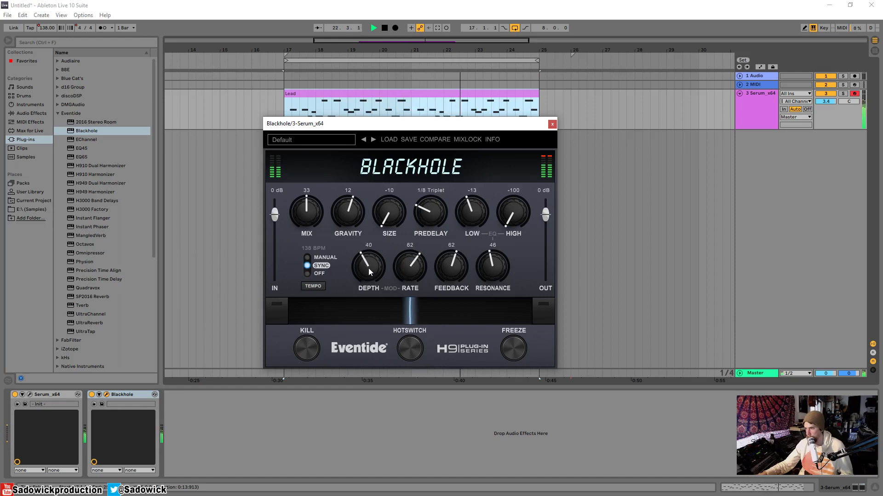
{"action": "left_click_drag", "start_coordinate": [415, 251], "coordinate": [415, 227]}
{"action": "left_click_drag", "start_coordinate": [368, 265], "coordinate": [381, 228]}
{"action": "left_click_drag", "start_coordinate": [315, 217], "coordinate": [316, 179]}
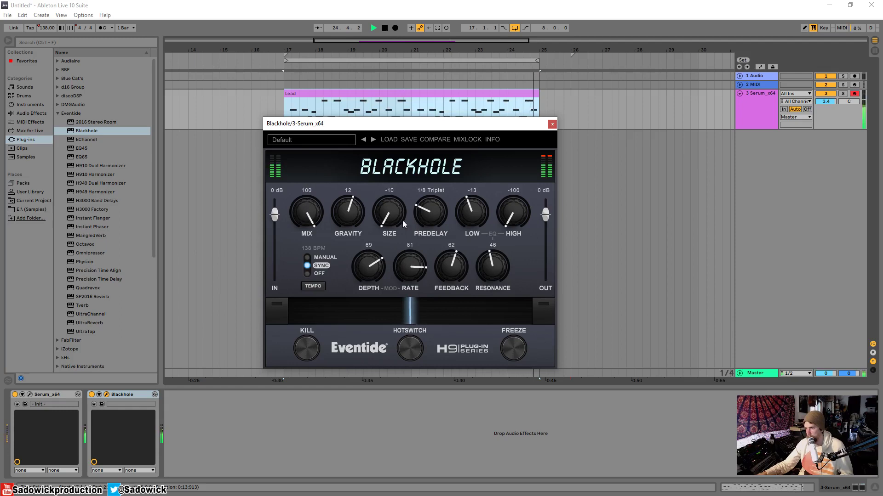
Step: Set Size to -7 and Gravity to -70, dipping Mix and returning it to 100, and stop playback
{"action": "mouse_move", "coordinate": [383, 214]}
{"action": "left_mouse_down"}
{"action": "mouse_move", "coordinate": [387, 208]}
{"action": "mouse_move", "coordinate": [388, 217]}
{"action": "left_mouse_up"}
{"action": "left_click_drag", "start_coordinate": [315, 216], "coordinate": [308, 275]}
{"action": "left_click_drag", "start_coordinate": [346, 207], "coordinate": [346, 272]}
{"action": "left_click_drag", "start_coordinate": [294, 222], "coordinate": [356, 182]}
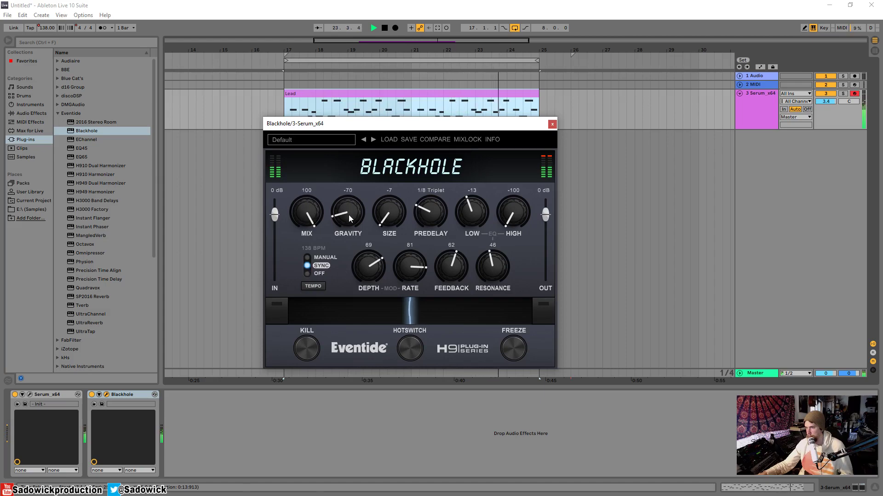
{"action": "key", "text": "space"}
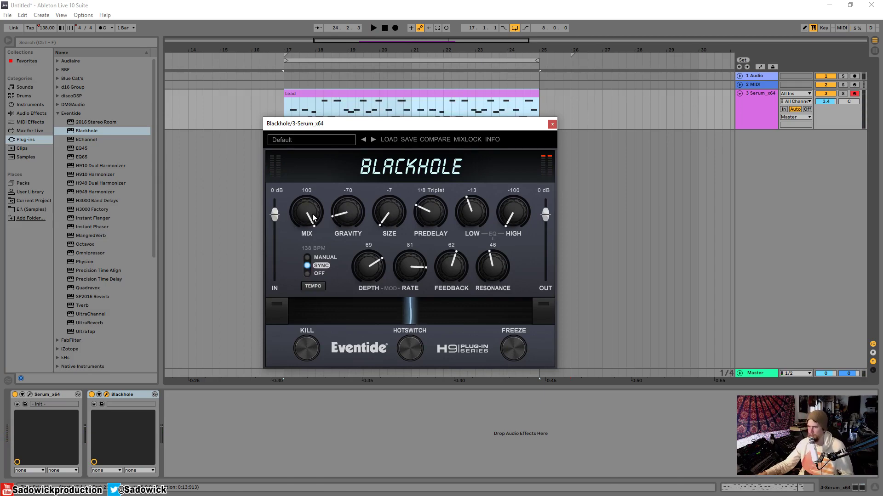
Step: Lower Mix to 53 and replay the clip while raising High to 41 and Low to 36
{"action": "left_click_drag", "start_coordinate": [312, 214], "coordinate": [302, 255]}
{"action": "key", "text": "space"}
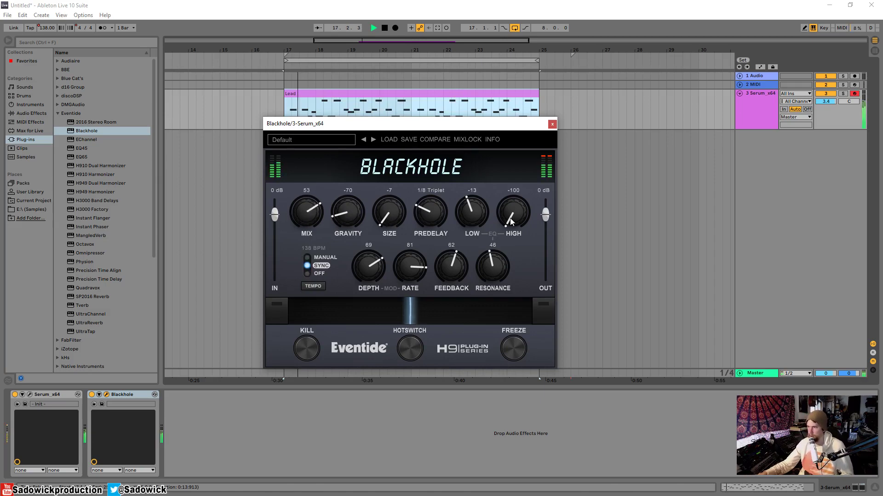
{"action": "left_click_drag", "start_coordinate": [508, 216], "coordinate": [476, 179]}
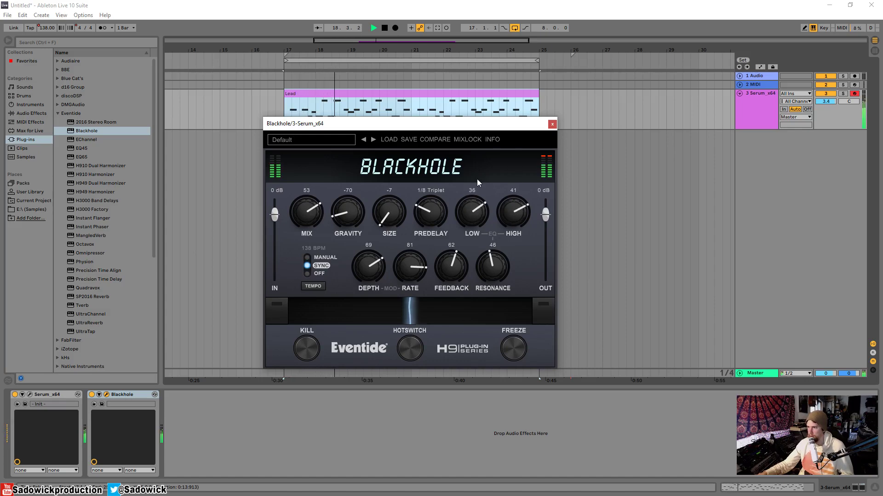
Step: Shorten Predelay to 1/16, and fine-tune Gravity to -69 and Mix to 36 during playback
{"action": "left_click_drag", "start_coordinate": [309, 216], "coordinate": [309, 218]}
{"action": "left_click_drag", "start_coordinate": [430, 213], "coordinate": [431, 216]}
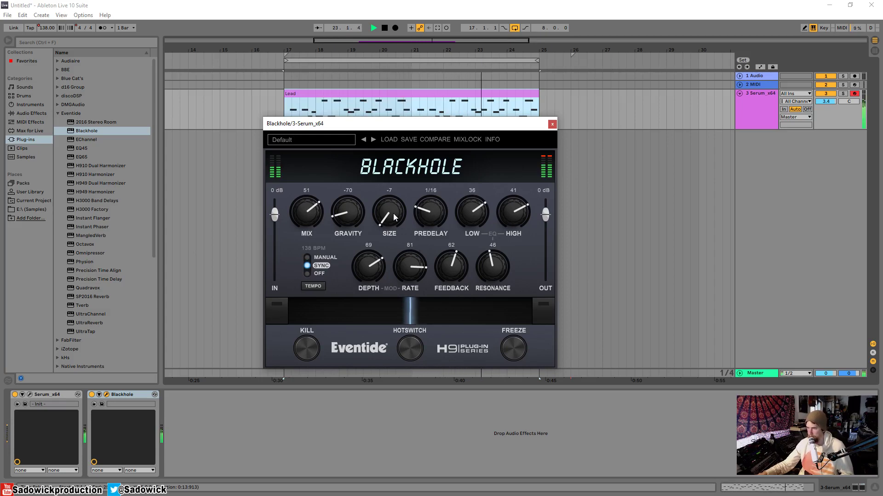
{"action": "left_click_drag", "start_coordinate": [393, 219], "coordinate": [386, 220]}
{"action": "left_click_drag", "start_coordinate": [321, 220], "coordinate": [303, 234]}
{"action": "left_click_drag", "start_coordinate": [343, 212], "coordinate": [345, 234]}
{"action": "left_click_drag", "start_coordinate": [308, 210], "coordinate": [318, 184]}
{"action": "left_click_drag", "start_coordinate": [347, 212], "coordinate": [307, 278]}
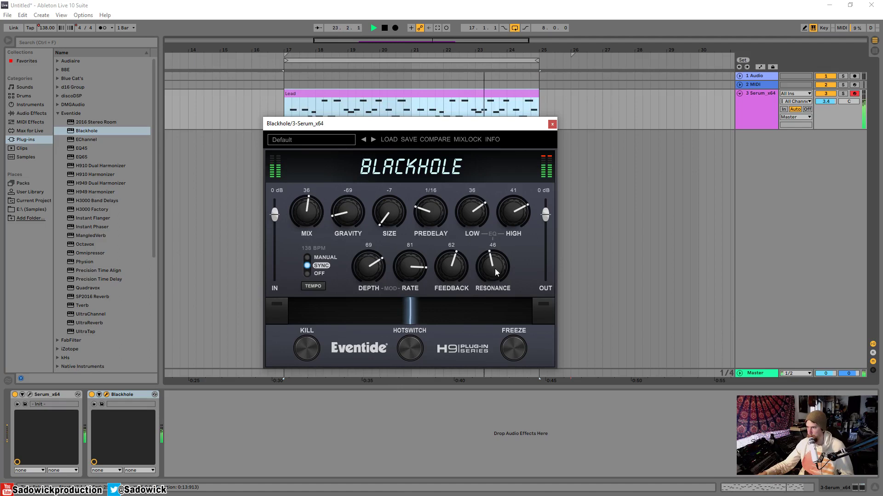
Step: Set Resonance to 48, Feedback to 84, High to 66, Low to -15 and Mix to 34 while the clip plays
{"action": "left_click_drag", "start_coordinate": [495, 269], "coordinate": [495, 234]}
{"action": "left_click_drag", "start_coordinate": [304, 212], "coordinate": [313, 179]}
{"action": "left_click_drag", "start_coordinate": [452, 267], "coordinate": [454, 236]}
{"action": "left_click_drag", "start_coordinate": [495, 268], "coordinate": [496, 300]}
{"action": "left_click_drag", "start_coordinate": [510, 217], "coordinate": [463, 226]}
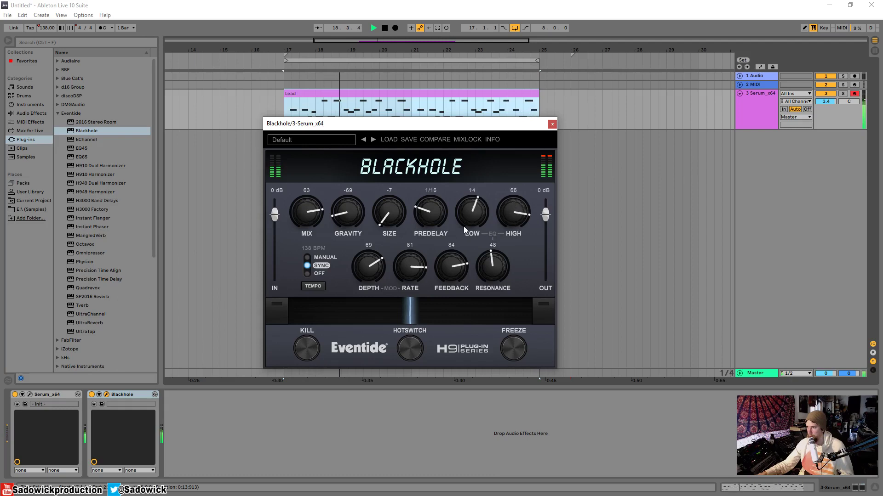
{"action": "left_click_drag", "start_coordinate": [300, 214], "coordinate": [301, 249]}
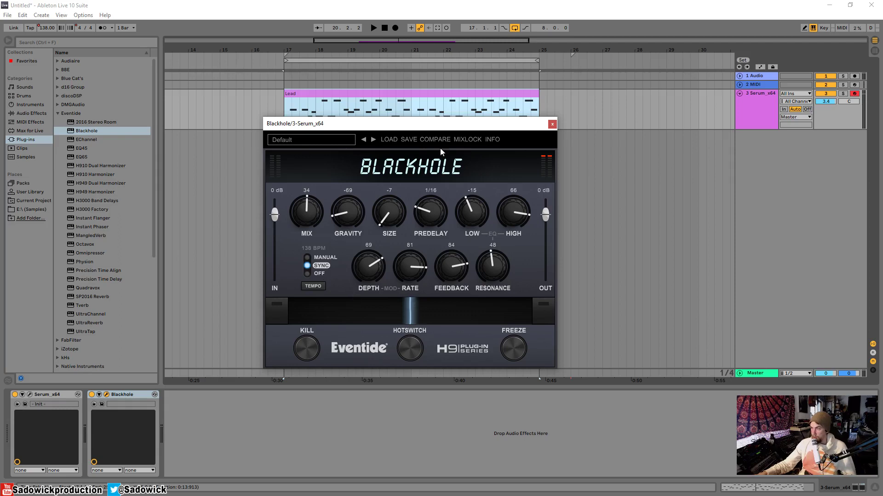
{"action": "left_click_drag", "start_coordinate": [433, 127], "coordinate": [413, 142]}
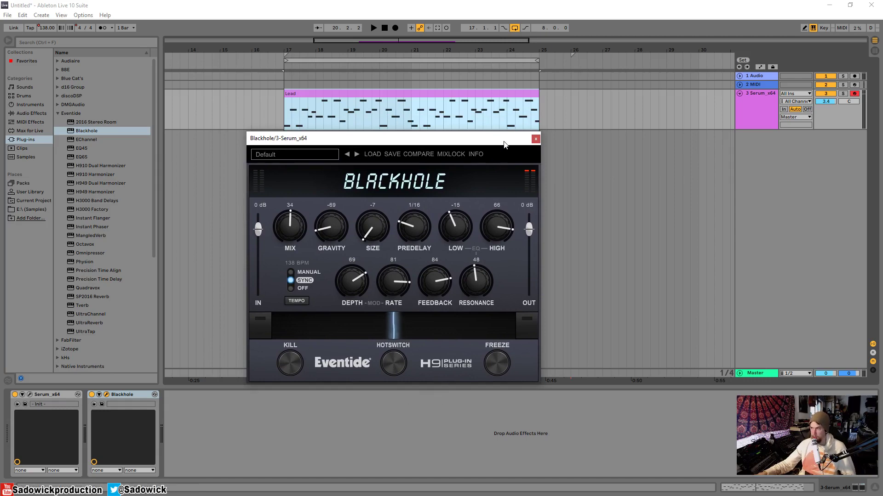
{"action": "left_click_drag", "start_coordinate": [503, 145], "coordinate": [491, 125]}
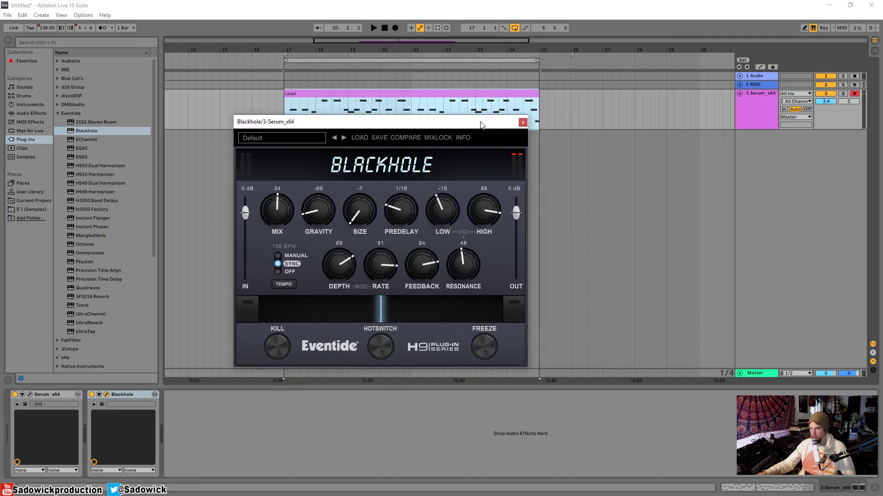